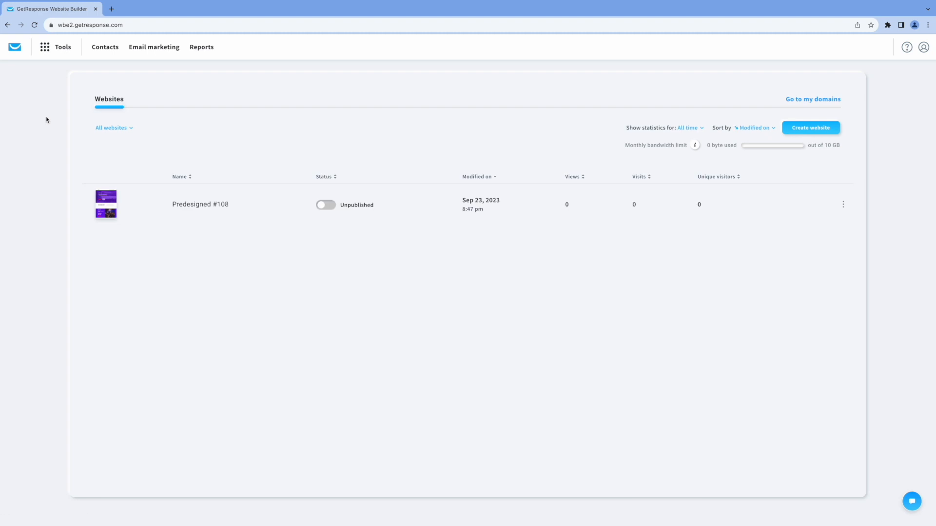
- Create a new website from the ready-made template Predesigned #108
left_click(796, 127)
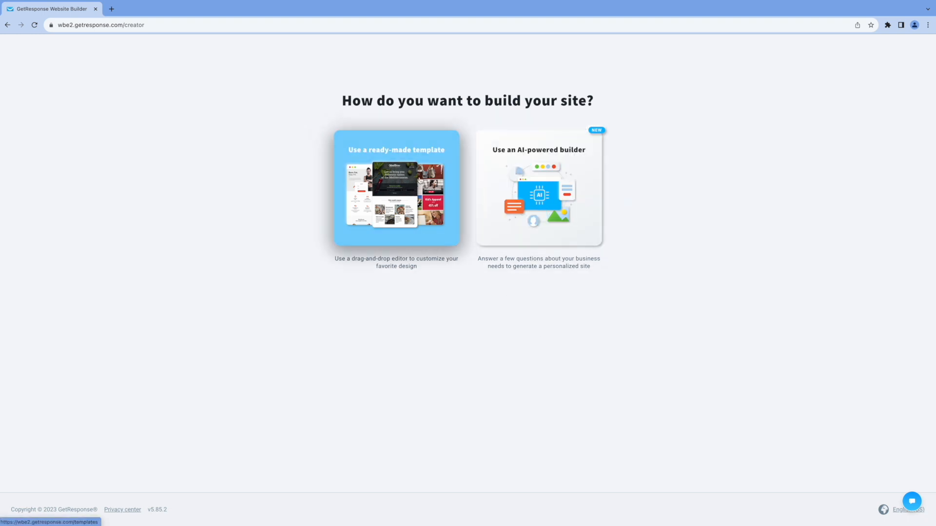
left_click(397, 187)
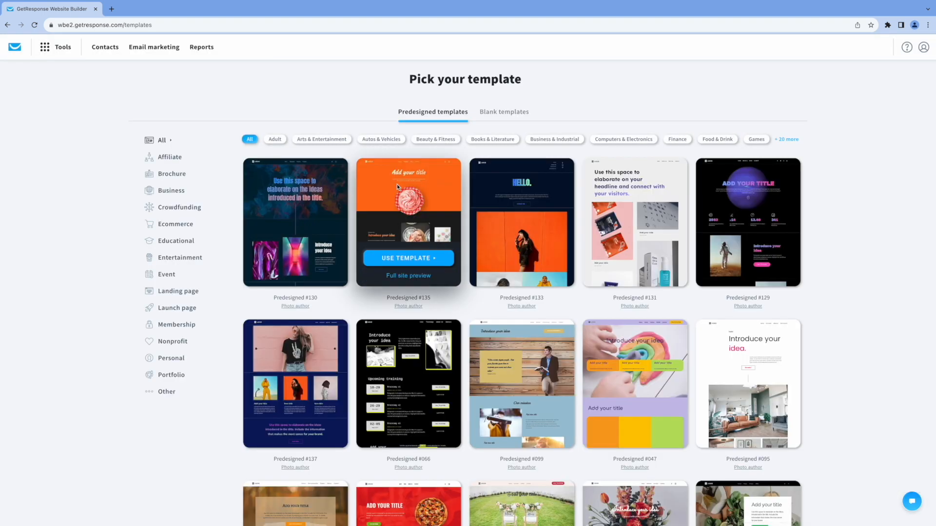
scroll(817, 361, "down", 6)
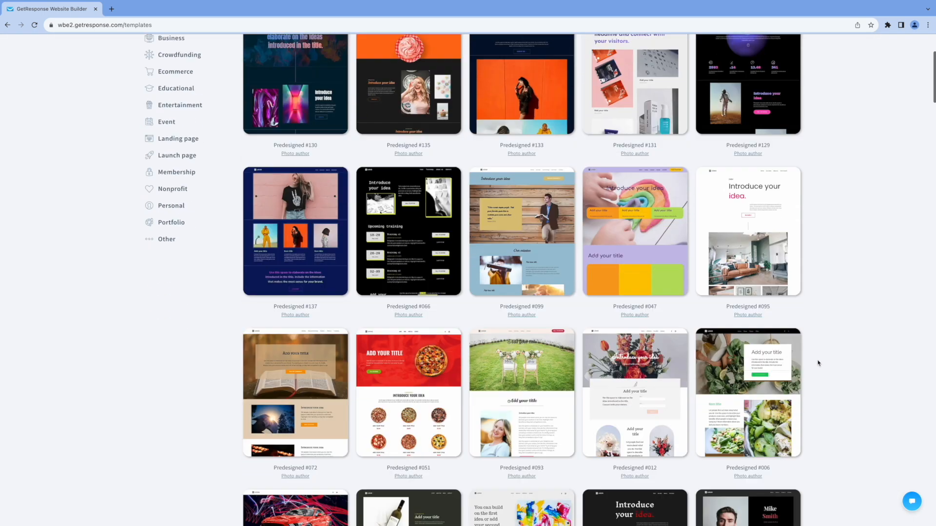
scroll(828, 361, "up", 5)
scroll(836, 357, "up", 2)
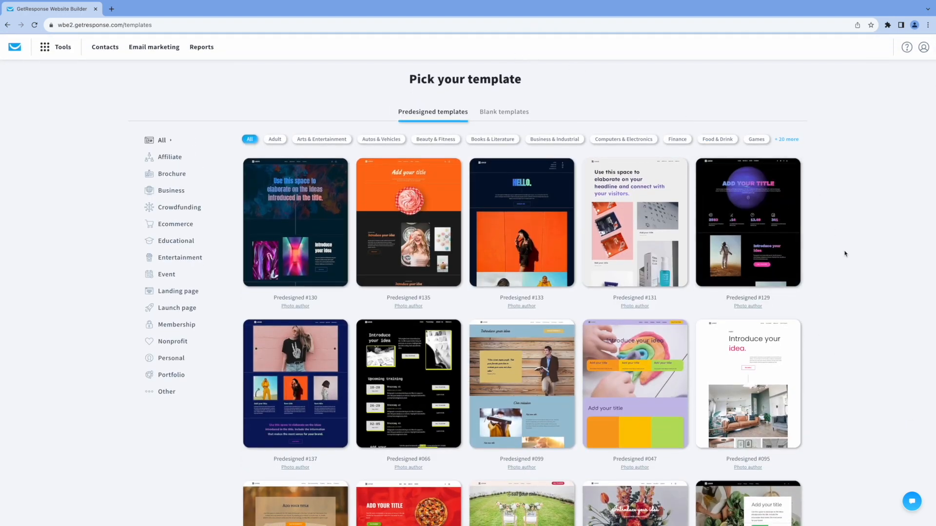
scroll(845, 254, "down", 19)
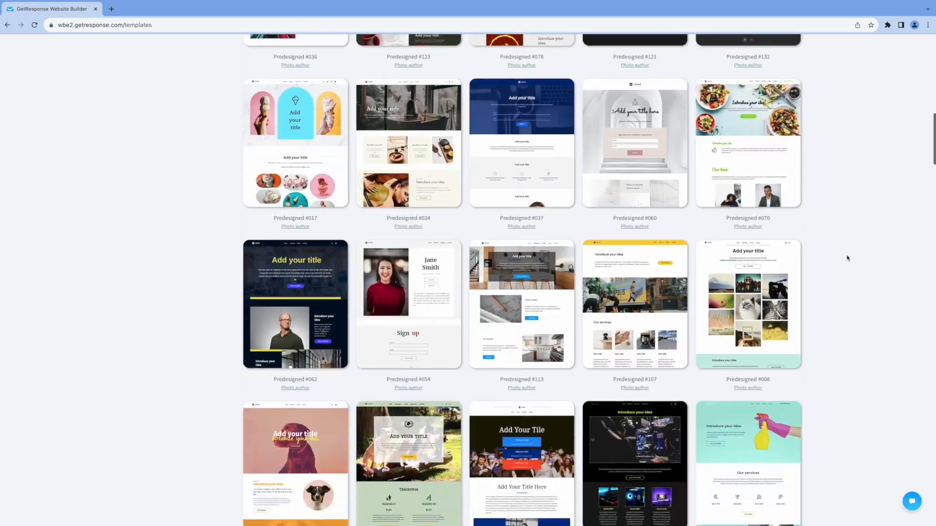
scroll(847, 259, "down", 10)
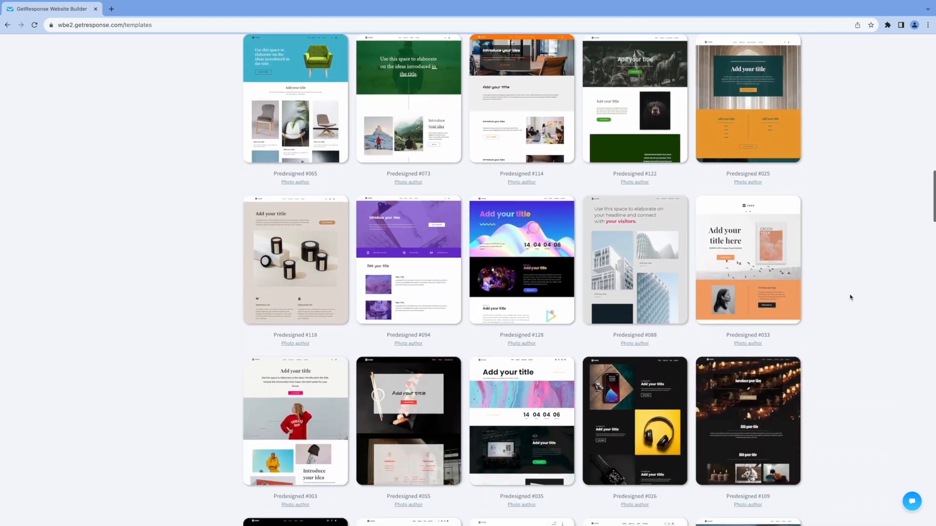
scroll(852, 299, "down", 8)
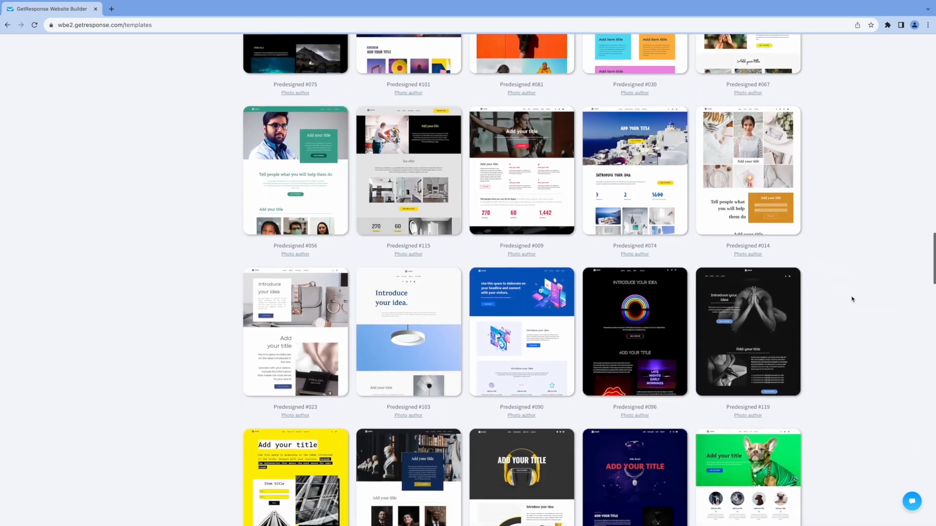
scroll(852, 300, "down", 6)
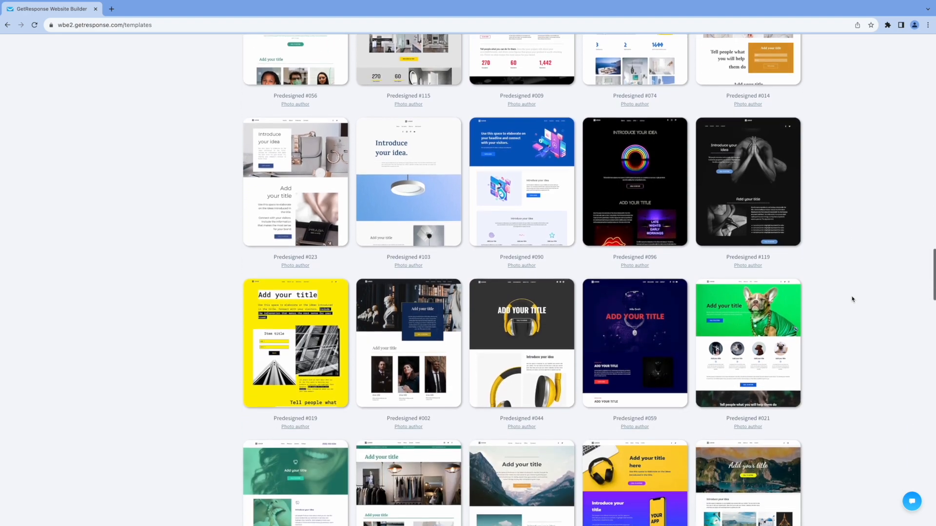
scroll(852, 299, "down", 9)
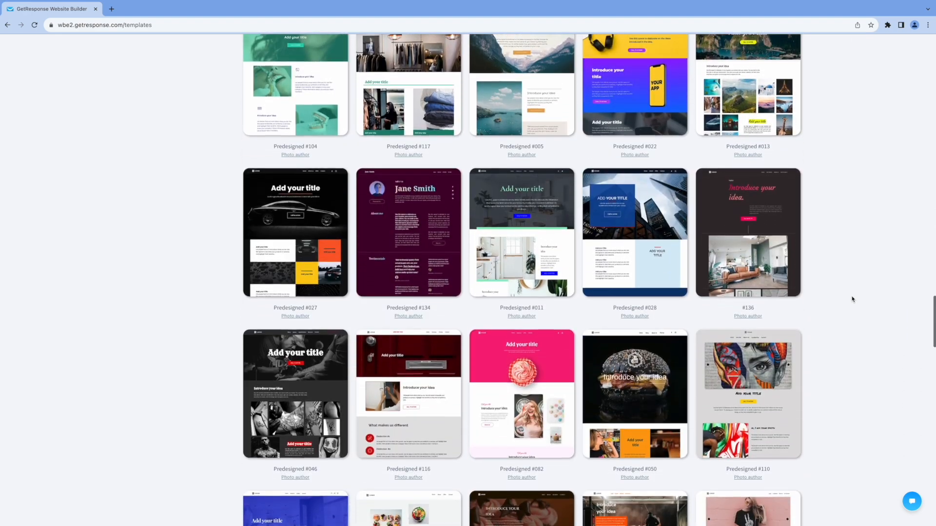
scroll(852, 299, "down", 5)
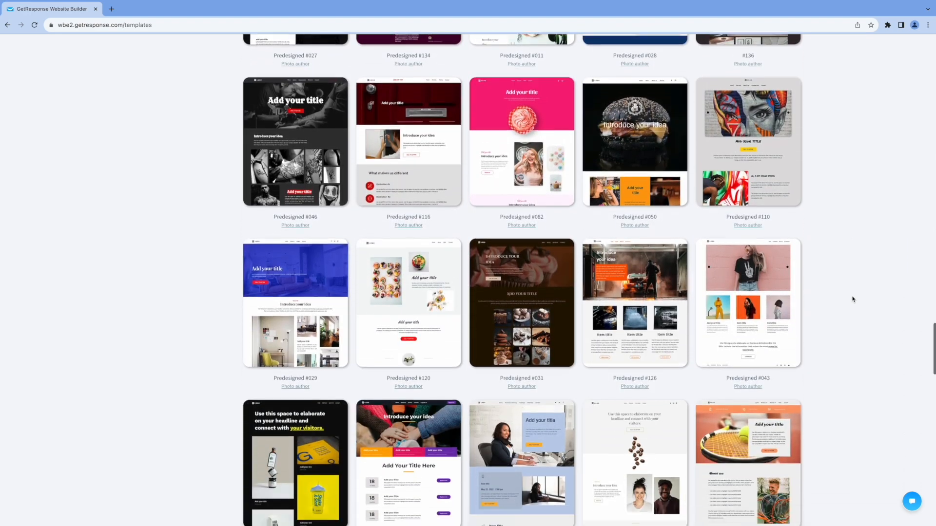
scroll(852, 299, "down", 15)
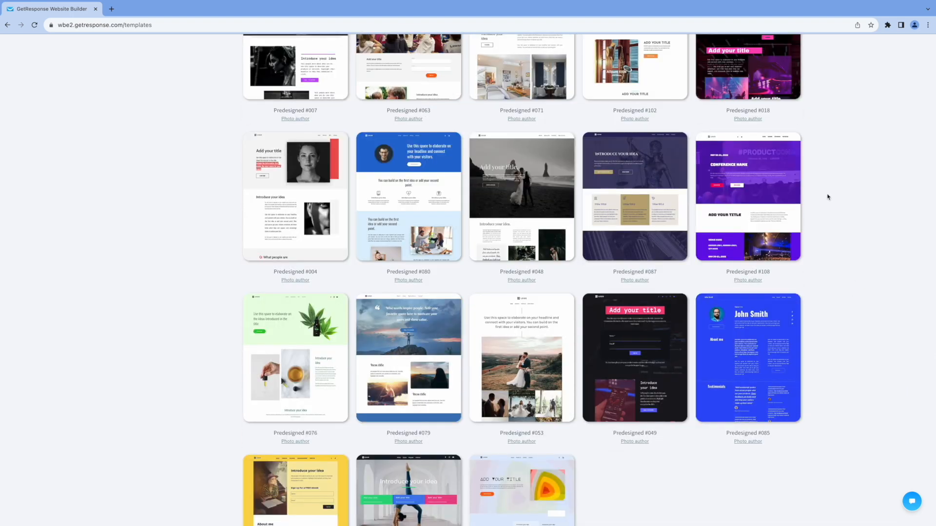
mouse_move(750, 212)
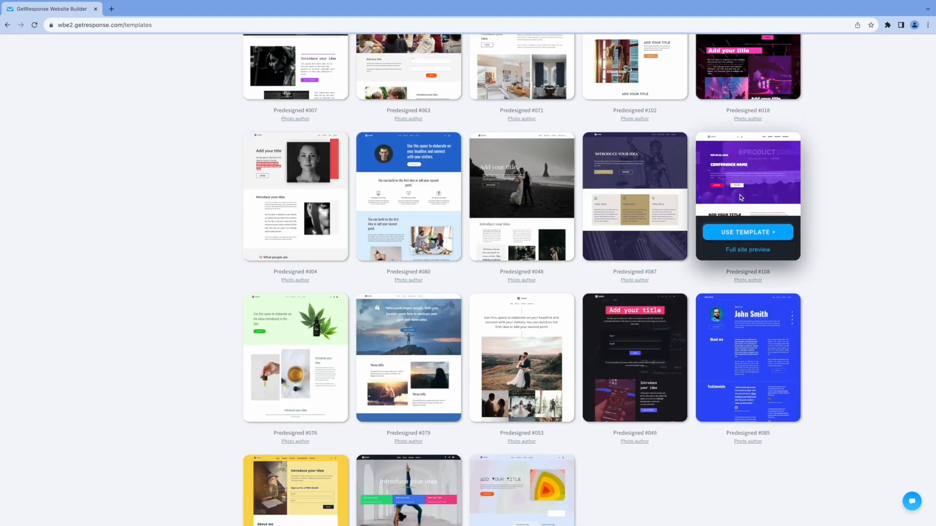
left_click(749, 237)
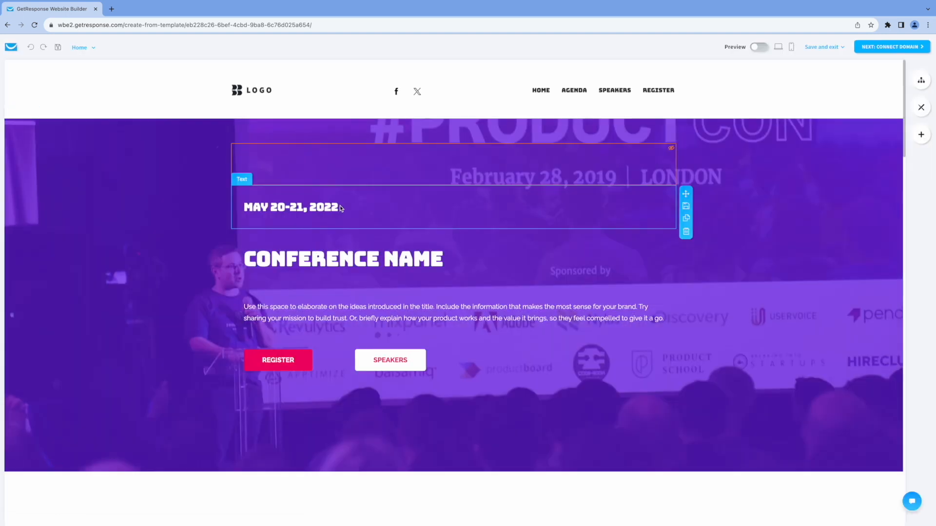
- Change the year of the event date above the conference heading to 2024
left_click(340, 207)
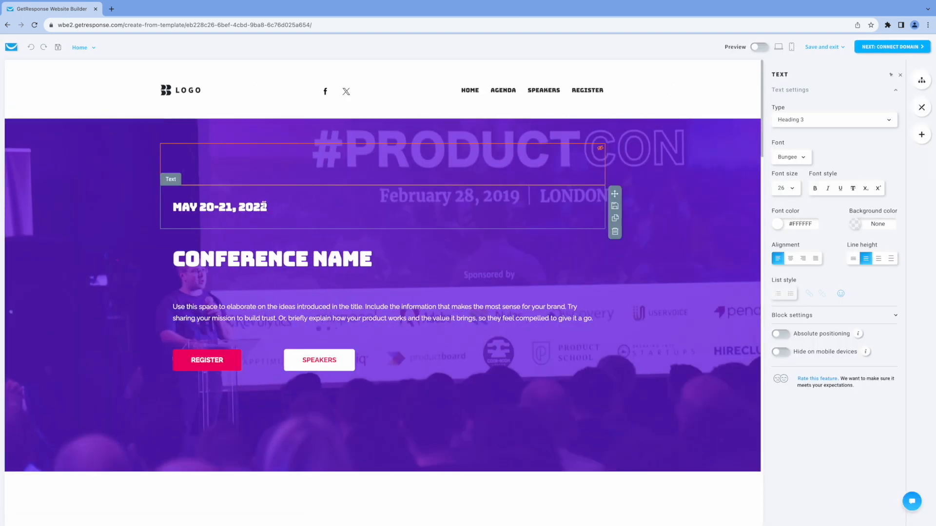
key("BackSpace")
type("4")
- Change the main heading of the hero section to "COACHING CONFERENCE"
left_click(217, 259)
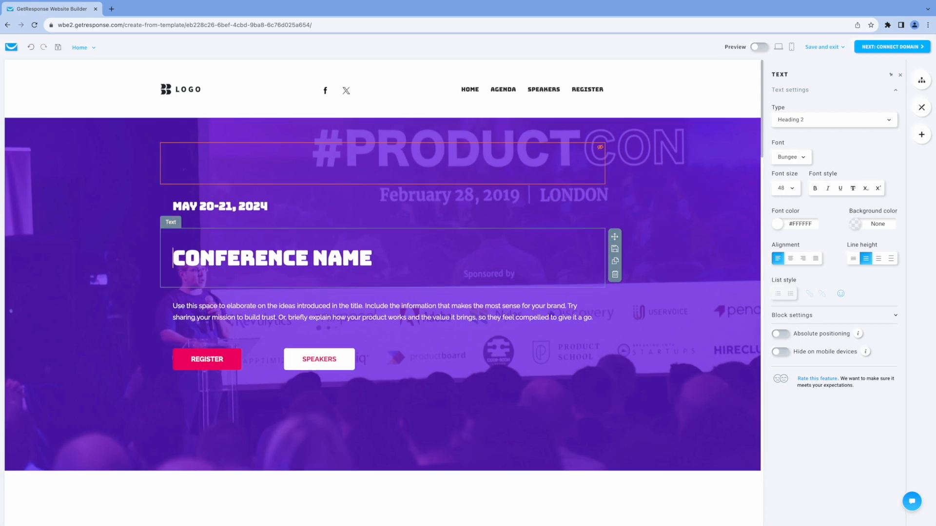
type("COACHI")
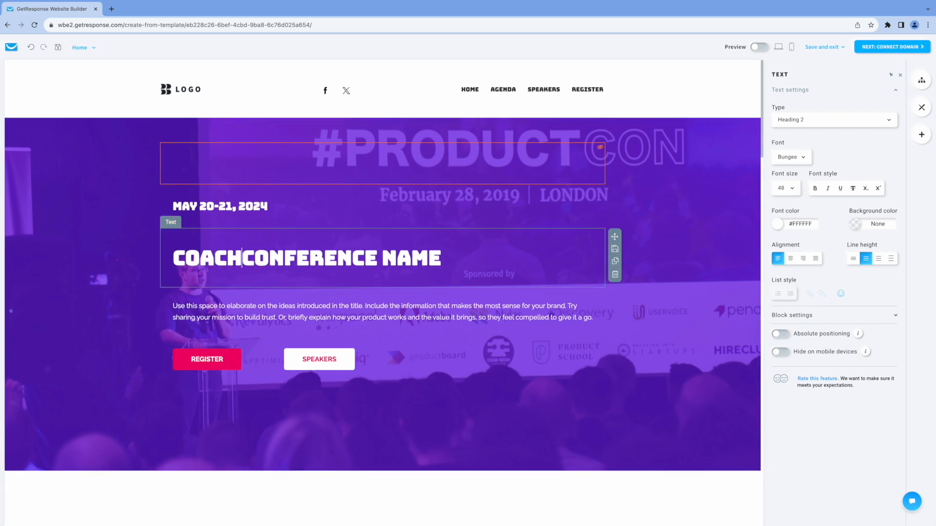
type("NG")
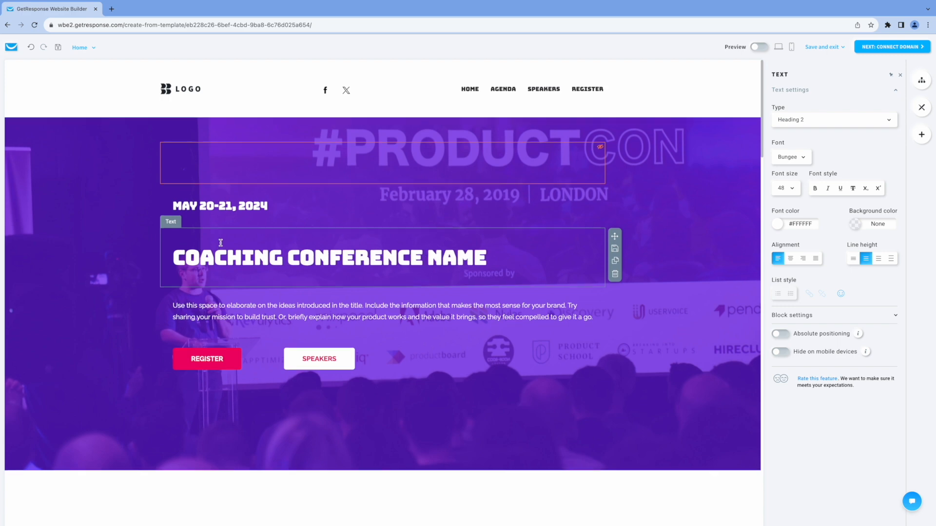
double_click(480, 255)
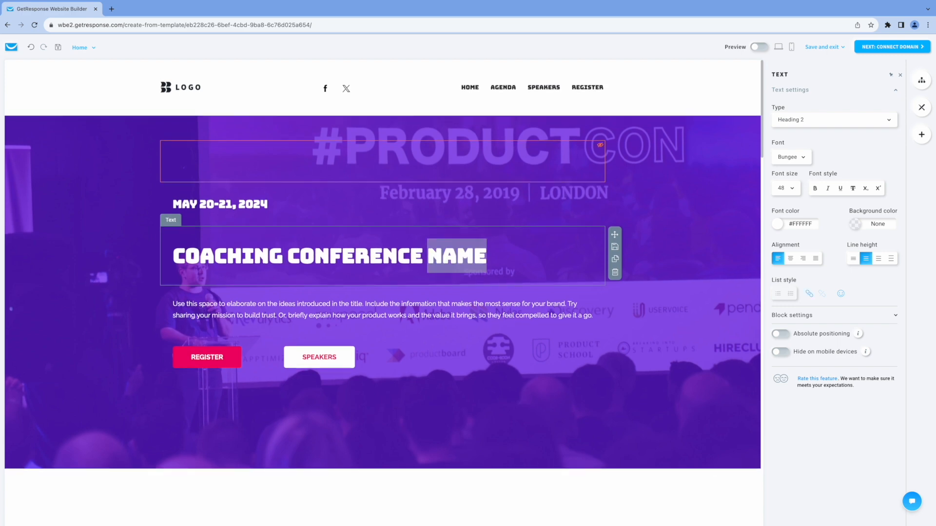
key("BackSpace")
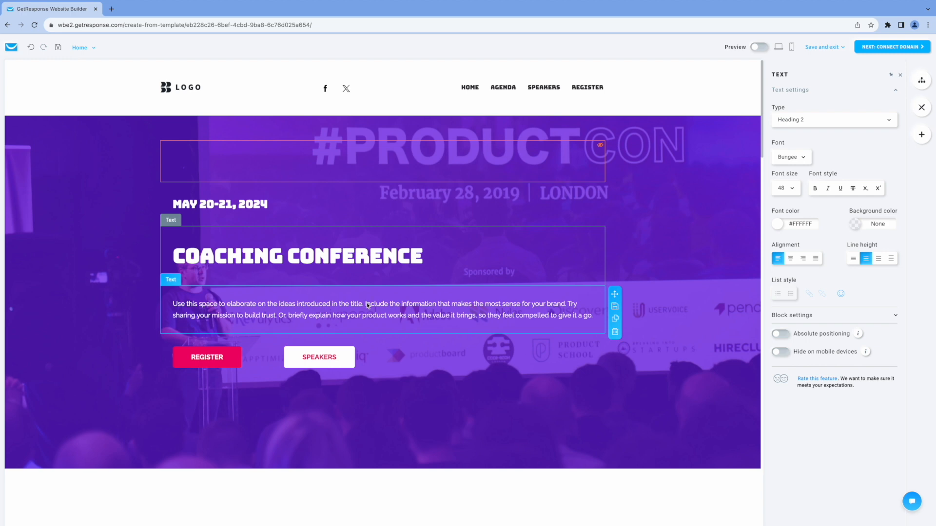
left_click(174, 303)
left_click_drag(174, 303, 588, 313)
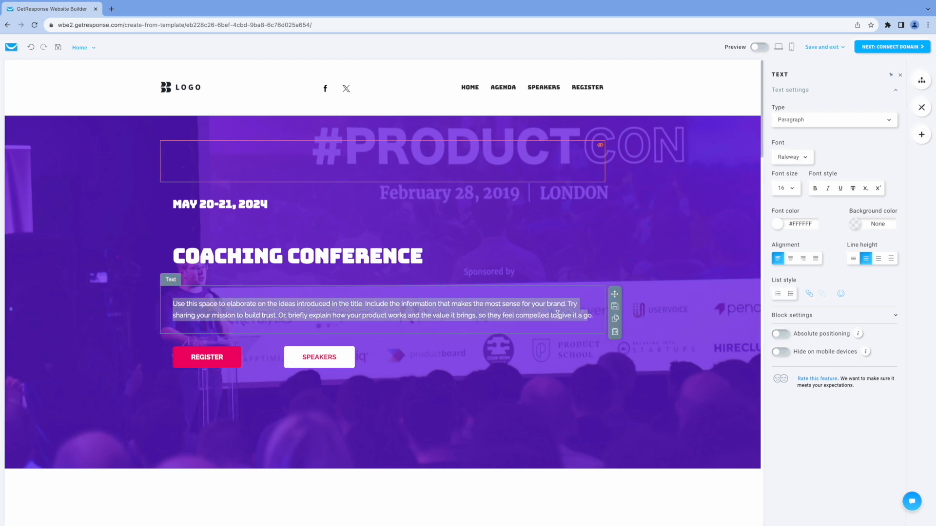
- Replace the hero section's background image with the "Free Consultation" image from the account's own files
left_click(669, 238)
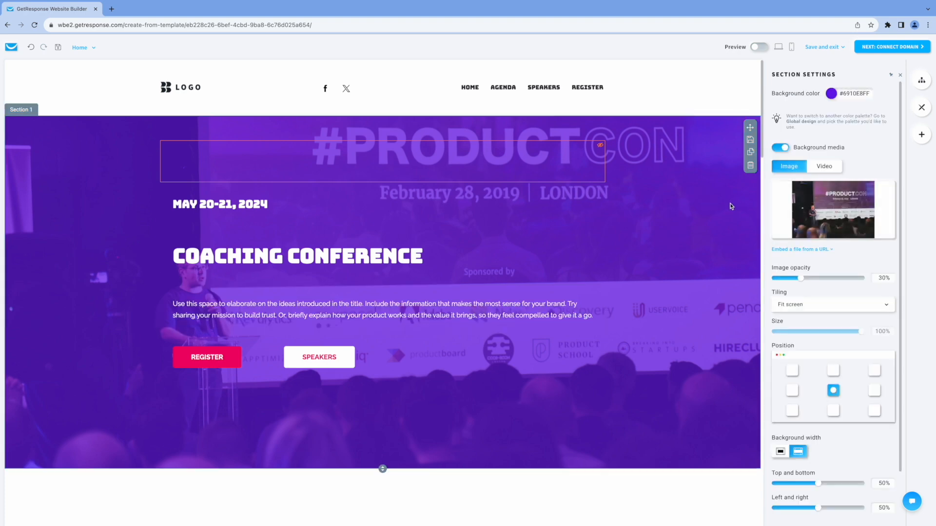
mouse_move(836, 213)
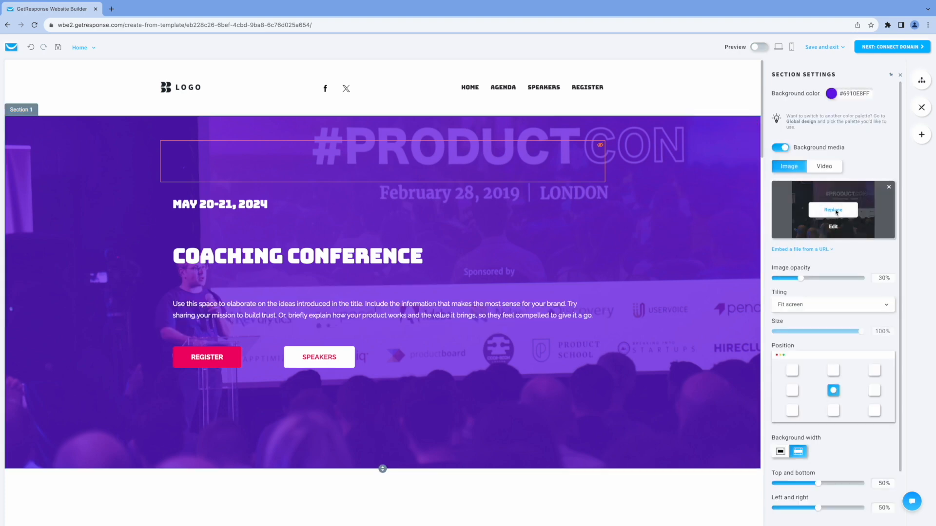
left_click(836, 213)
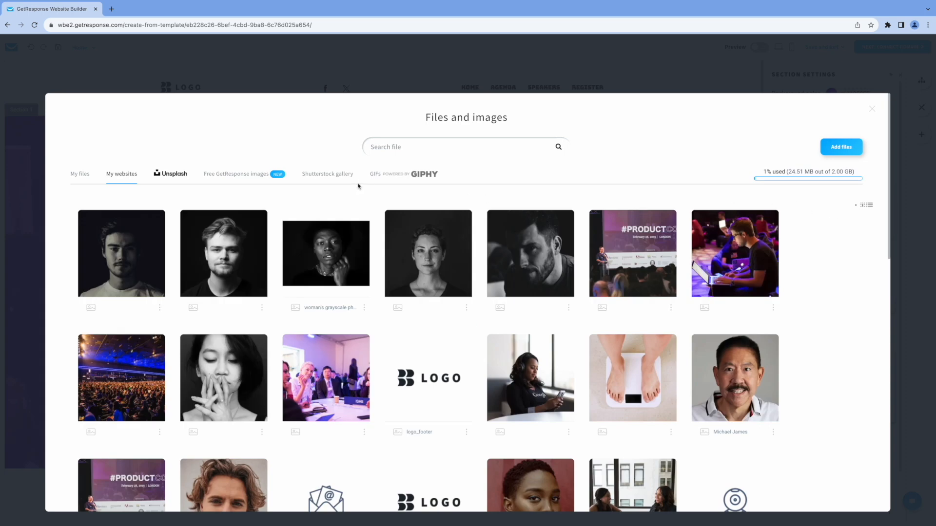
scroll(423, 235, "down", 5)
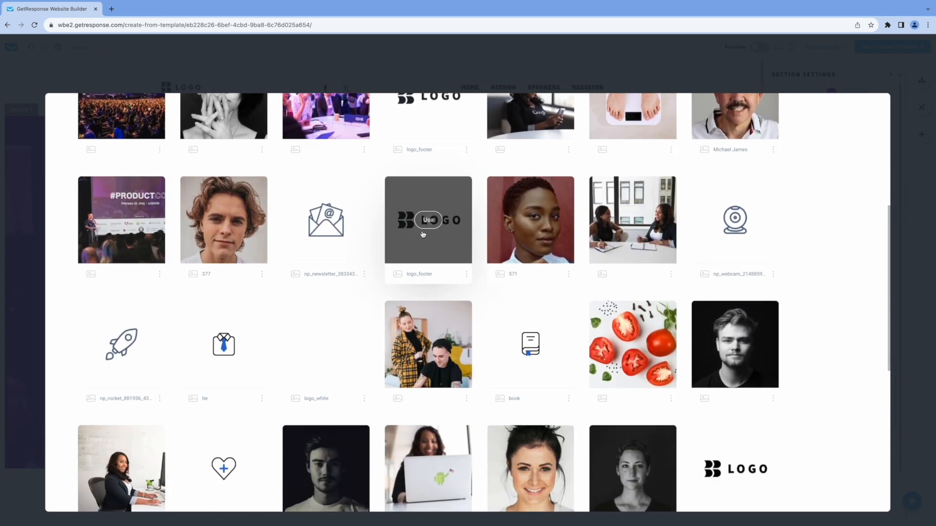
scroll(423, 235, "down", 6)
scroll(429, 237, "up", 10)
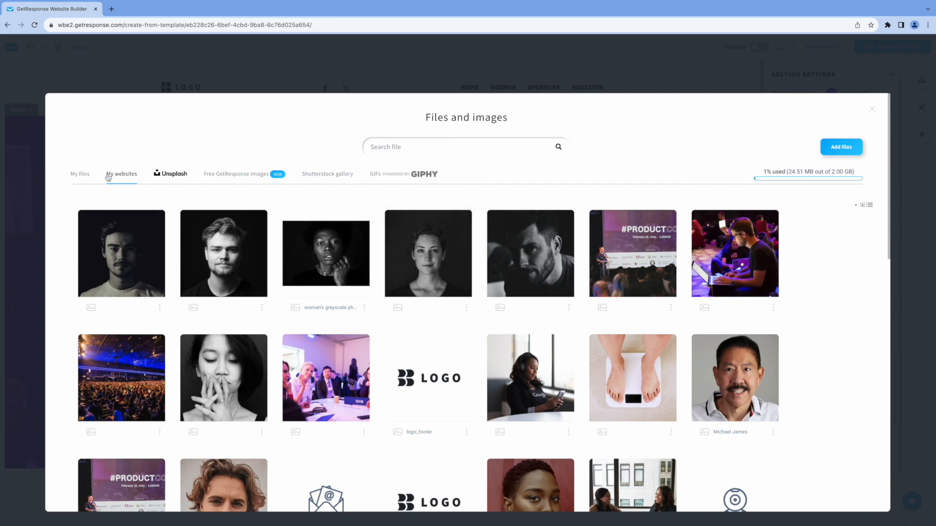
left_click(81, 178)
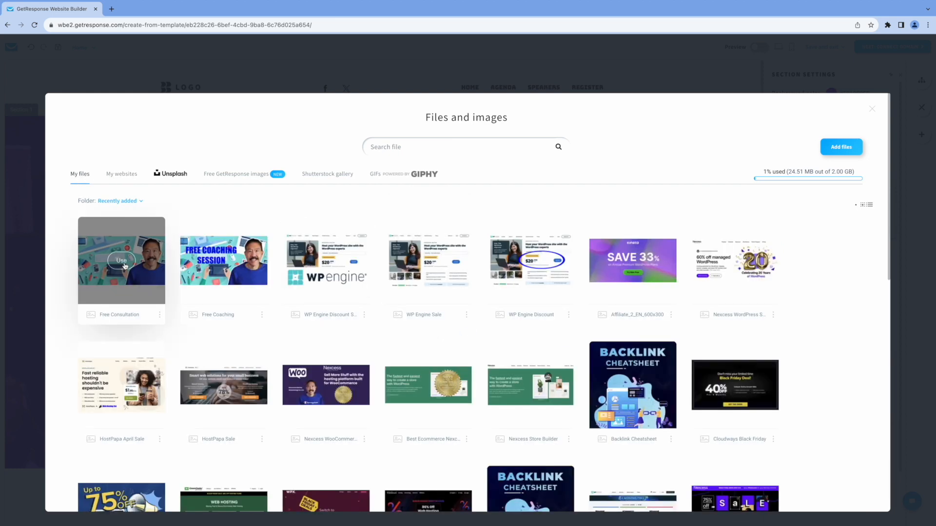
left_click(126, 266)
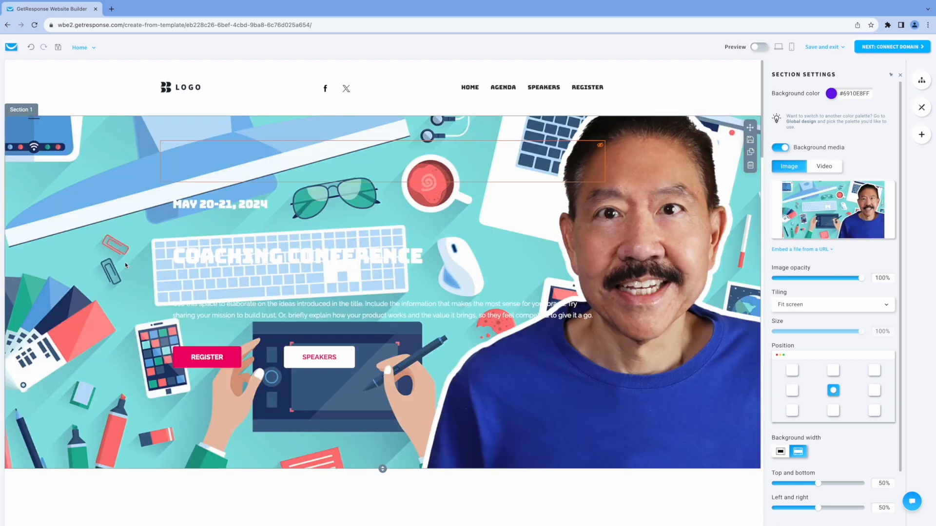
- Set the opacity of the hero section's background image to 55%
mouse_move(858, 279)
left_mouse_down()
mouse_move(814, 280)
mouse_move(868, 282)
left_mouse_up()
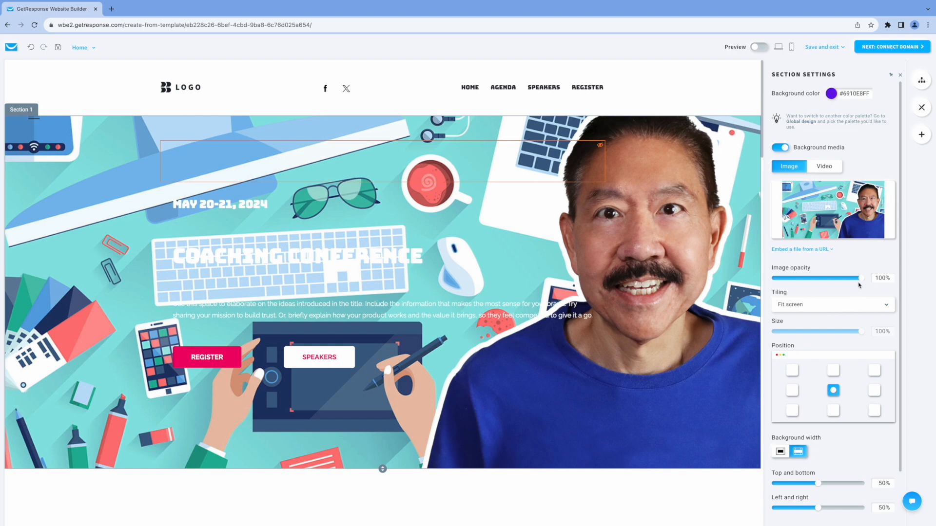
left_click_drag(861, 281, 823, 281)
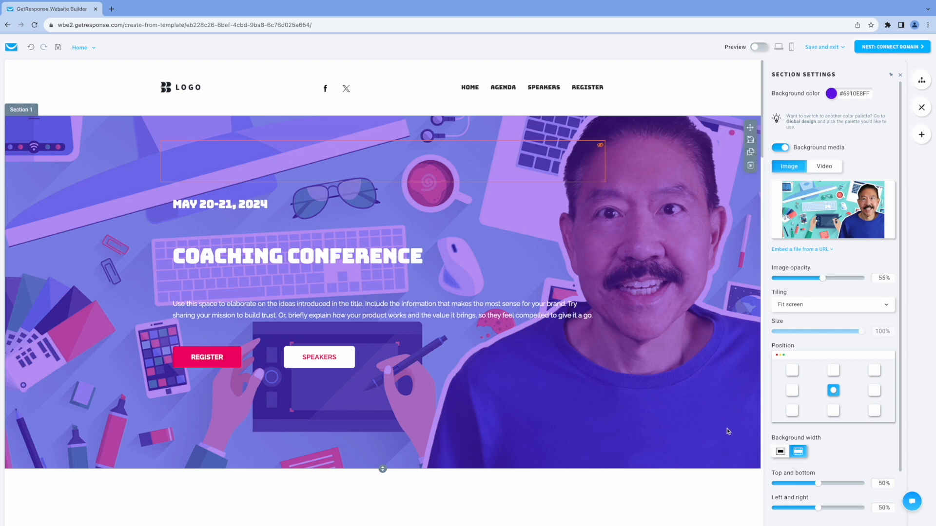
- Look through the page's remaining sections, including the title text, venue details, agenda and keynote speakers
scroll(707, 428, "down", 7)
scroll(706, 424, "down", 2)
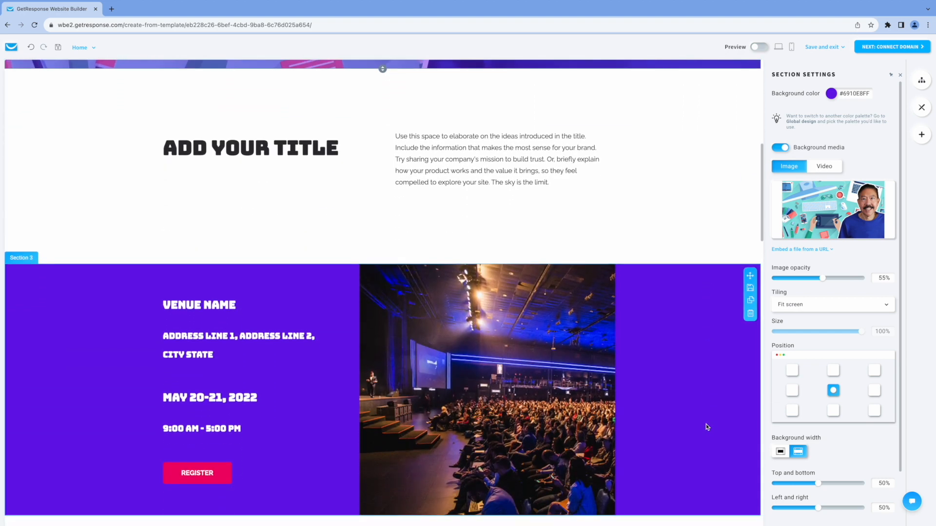
left_click(183, 130)
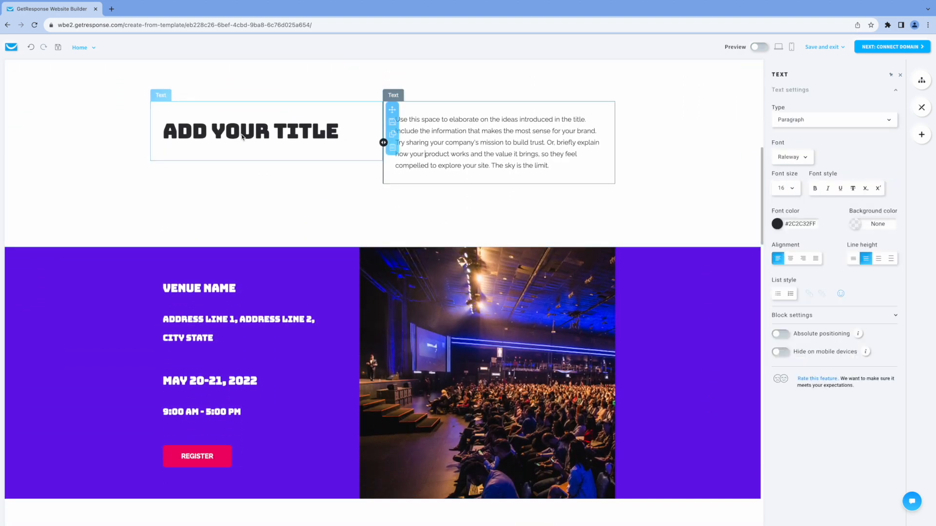
left_click_drag(180, 130, 241, 131)
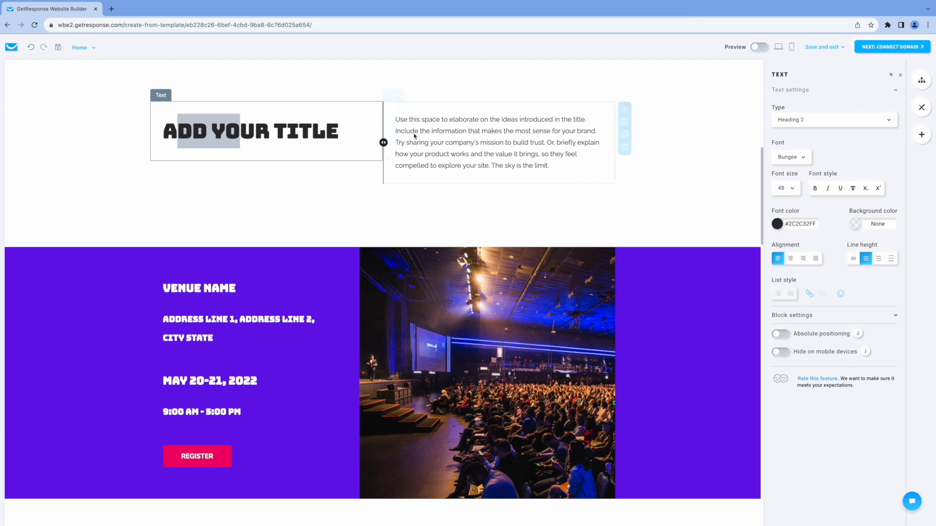
left_click(403, 119)
left_click_drag(403, 119, 473, 141)
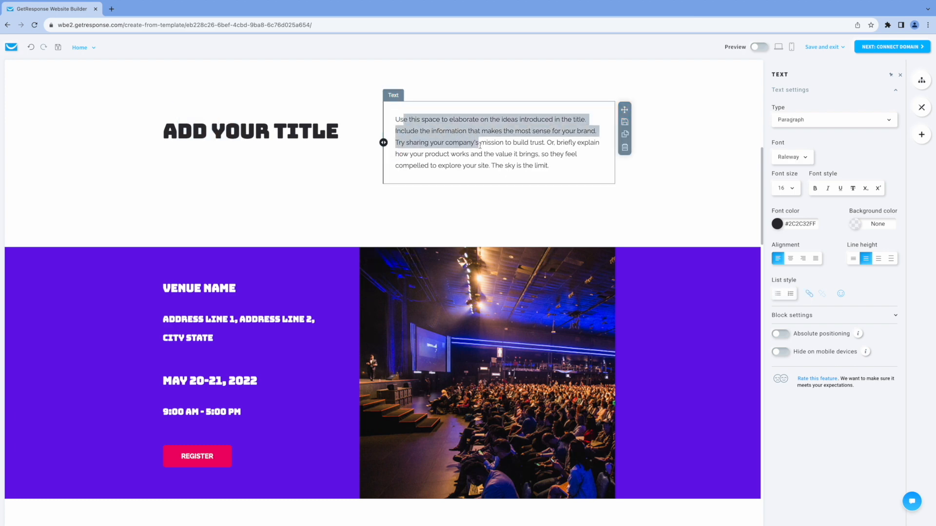
scroll(535, 346, "down", 8)
scroll(536, 345, "up", 6)
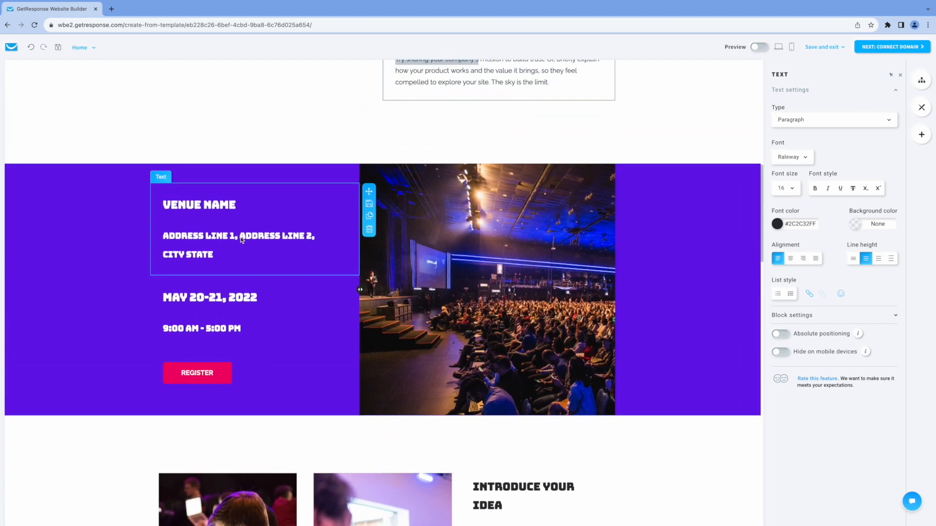
left_click(241, 239)
scroll(657, 335, "down", 1)
scroll(657, 334, "down", 10)
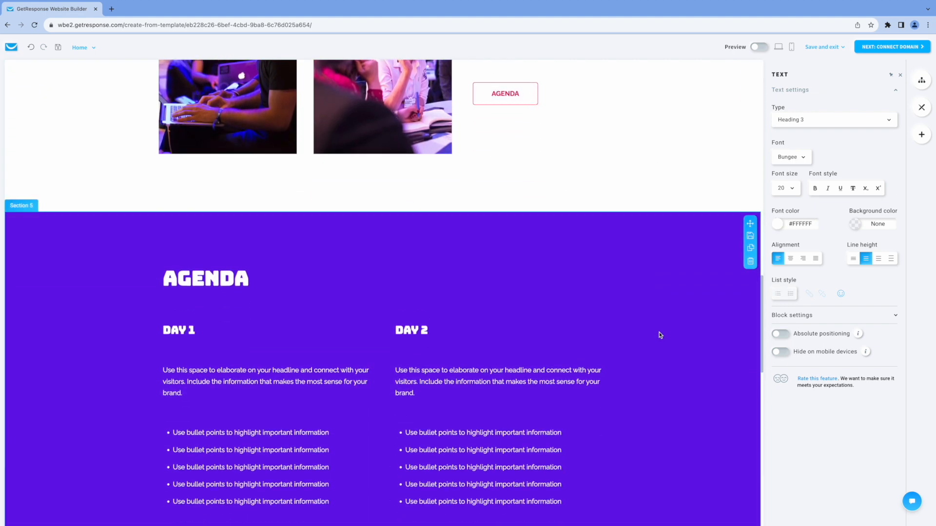
scroll(660, 335, "down", 7)
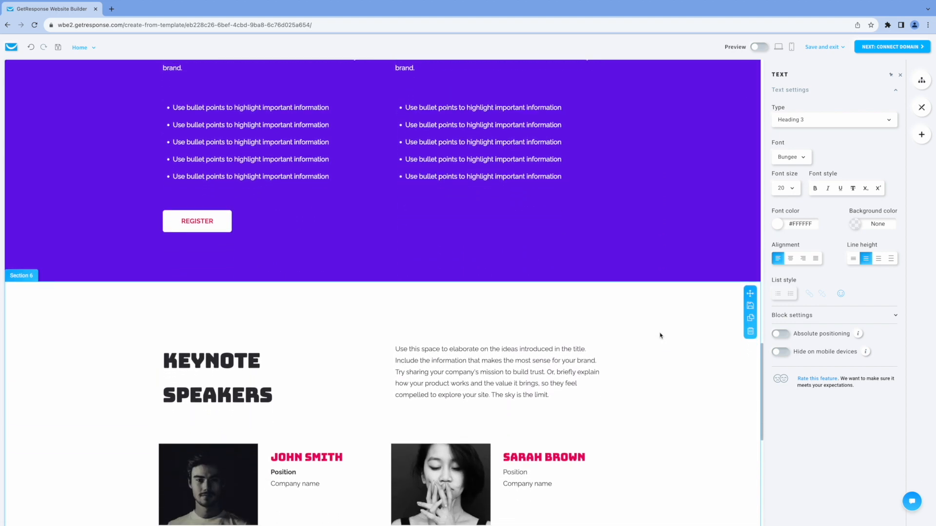
- Set the footer's REGISTER button to link to a landing page
scroll(660, 336, "down", 8)
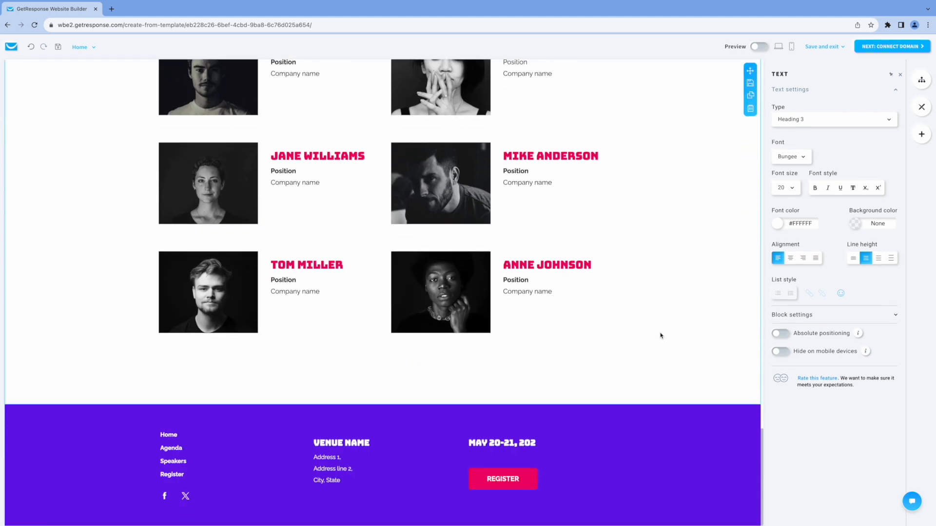
scroll(660, 335, "up", 2)
scroll(661, 335, "down", 2)
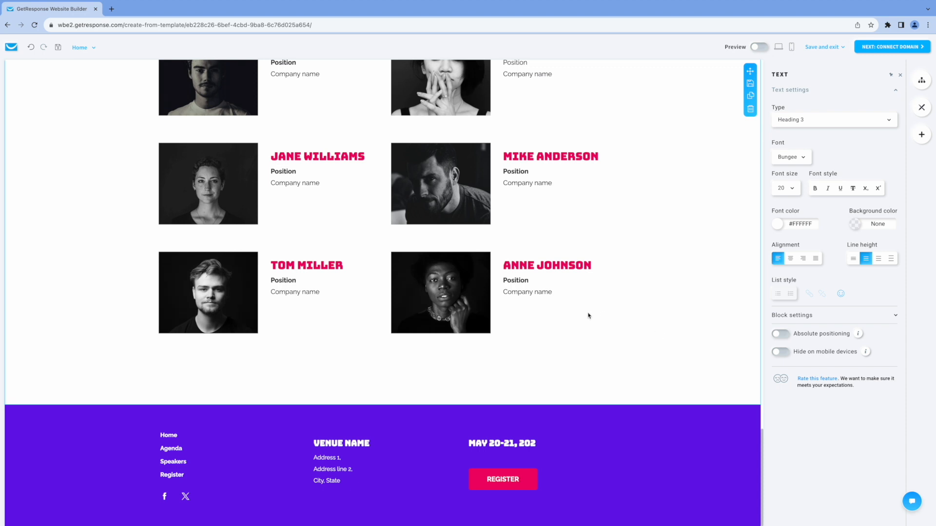
left_click(511, 484)
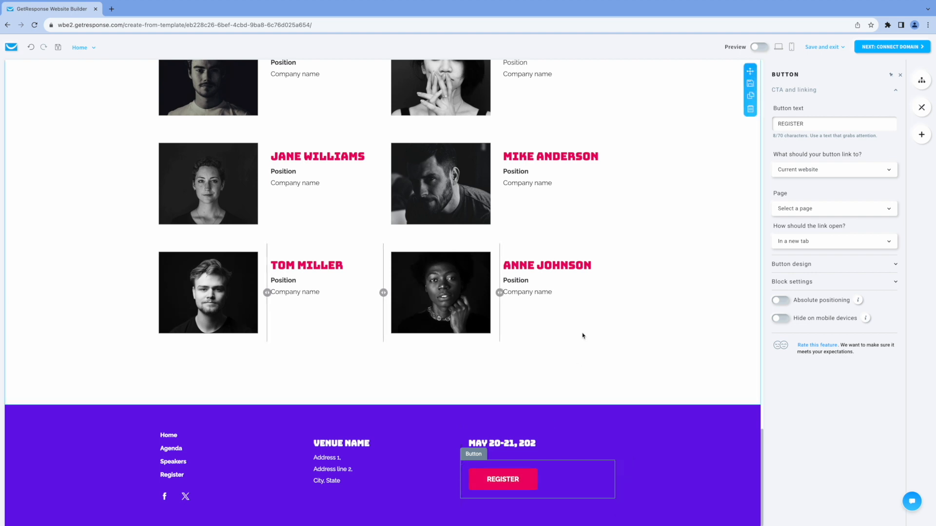
left_click(823, 171)
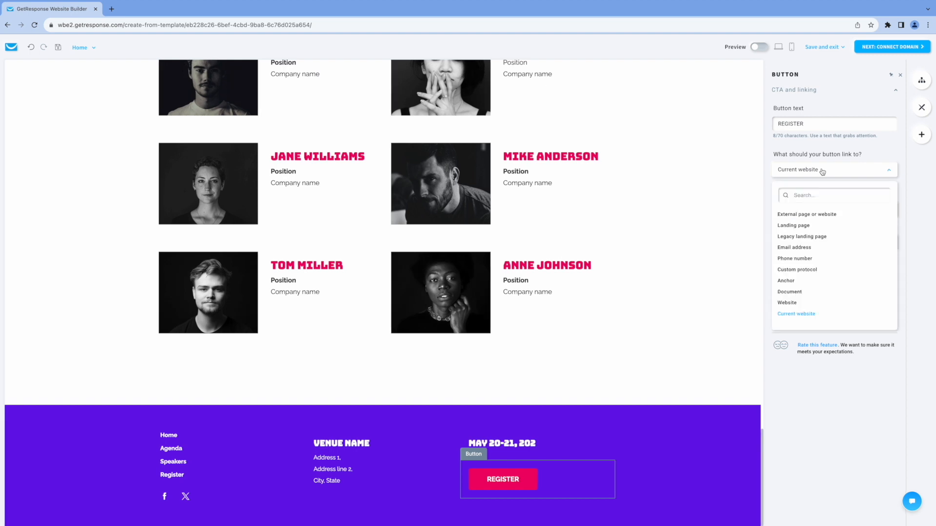
left_click(814, 226)
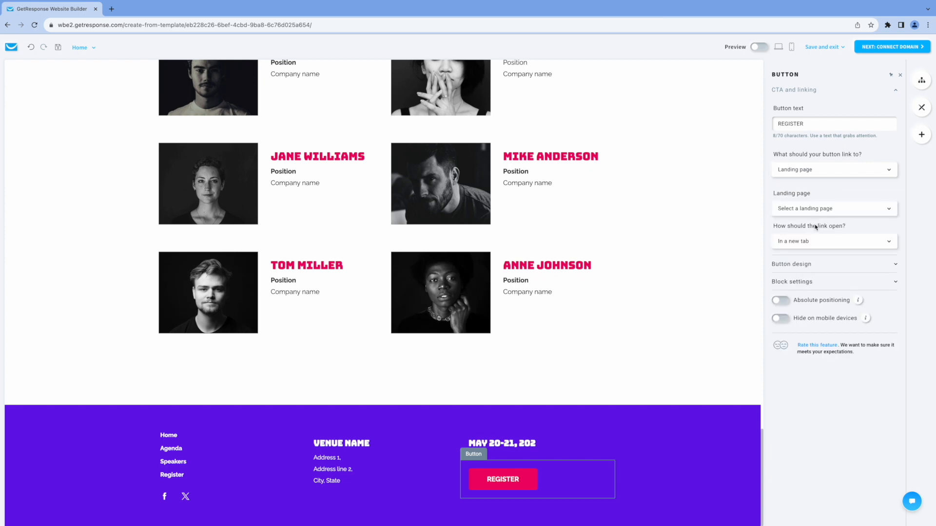
- Open the website's Agenda page and change the Day 1 date heading to "MAY 20, 2024"
scroll(598, 323, "up", 15)
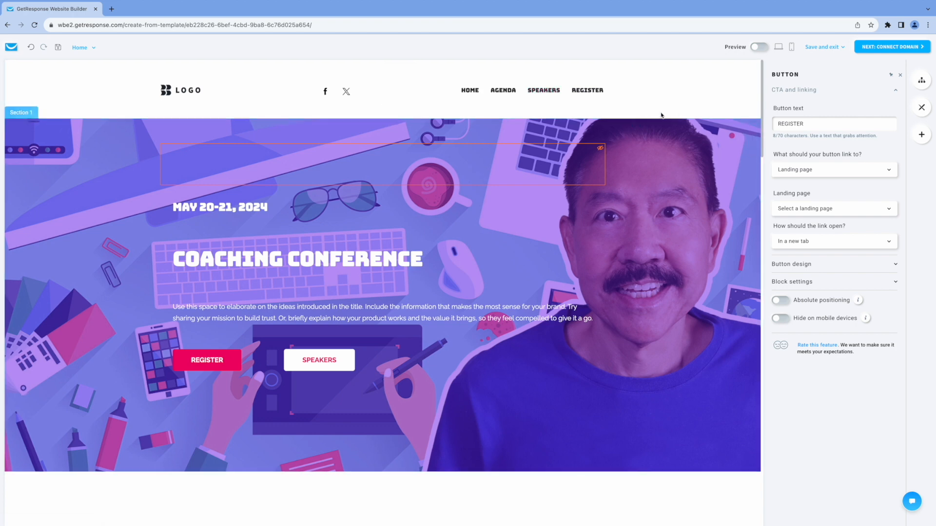
left_click(922, 81)
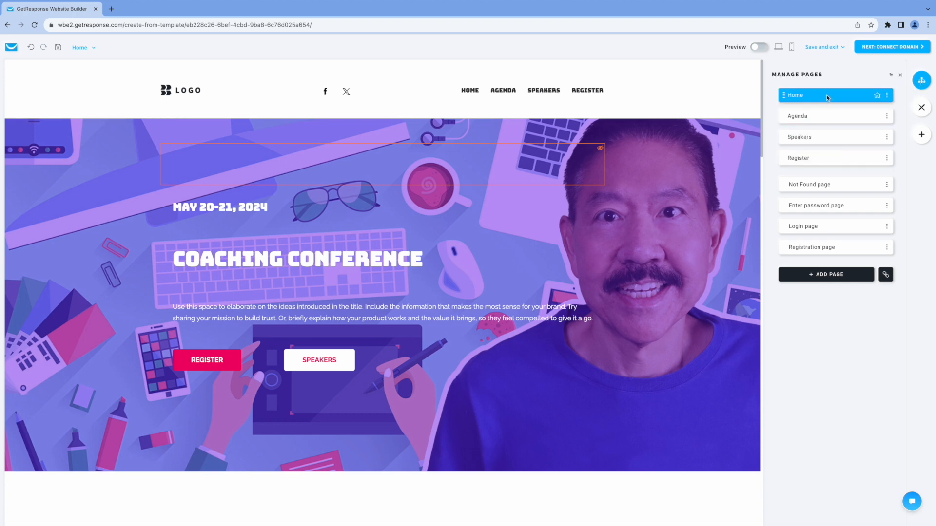
left_click(866, 118)
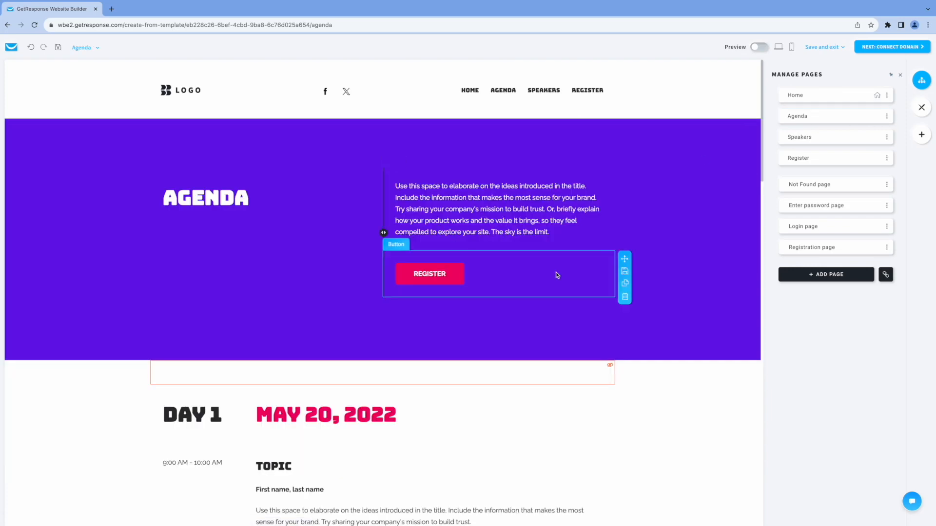
scroll(557, 273, "down", 6)
scroll(439, 170, "up", 1)
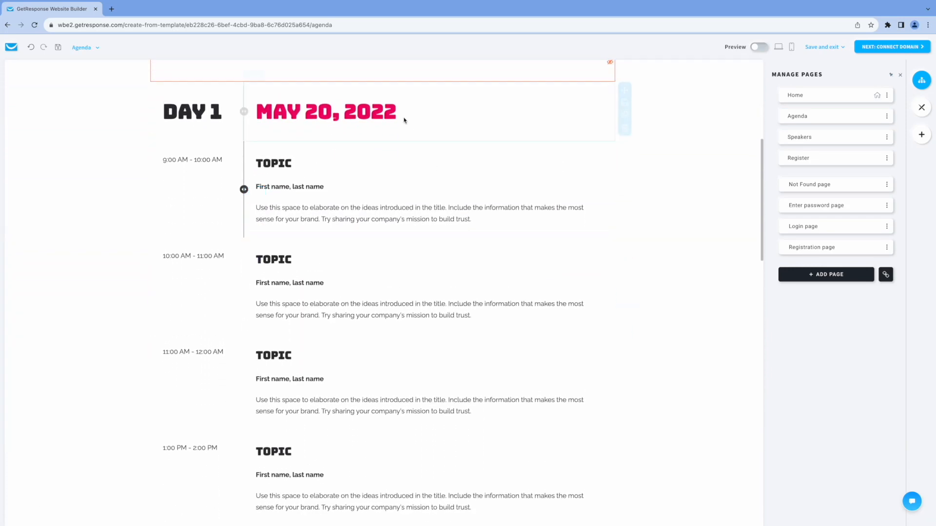
left_click(388, 113)
left_click_drag(387, 114, 381, 113)
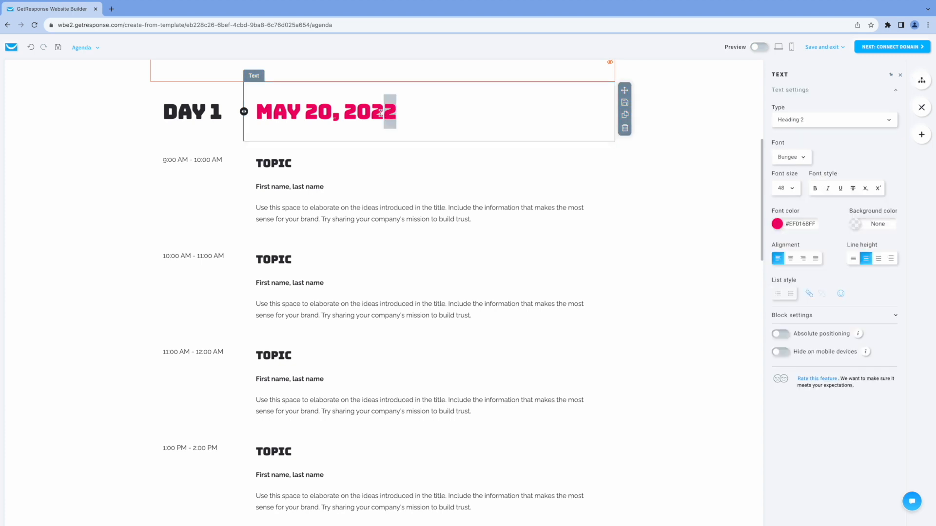
type("4")
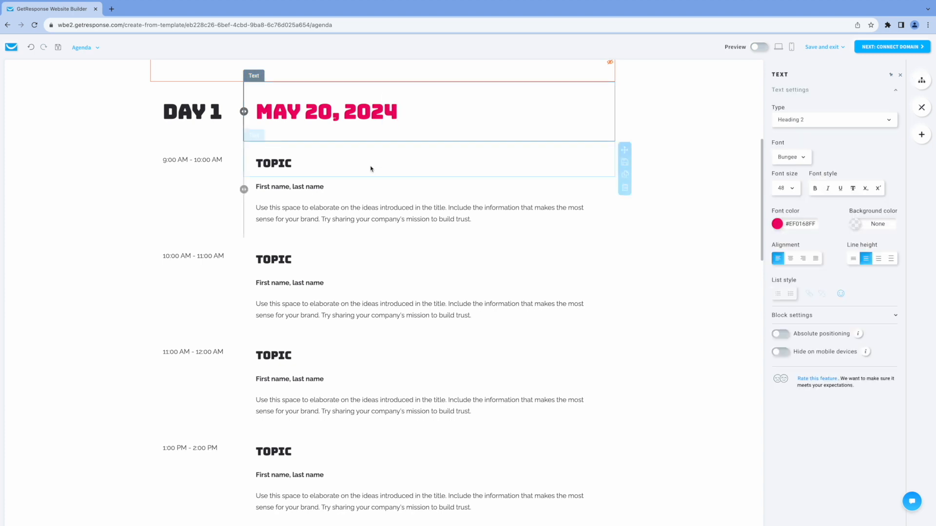
- Replace the 9:00 AM session's topic title with "HOW TO MAXIMIZE YOUR POTENTIAL" and select the speaker name line beneath it for editing
left_click(294, 165)
left_click_drag(294, 165, 255, 164)
type("HO")
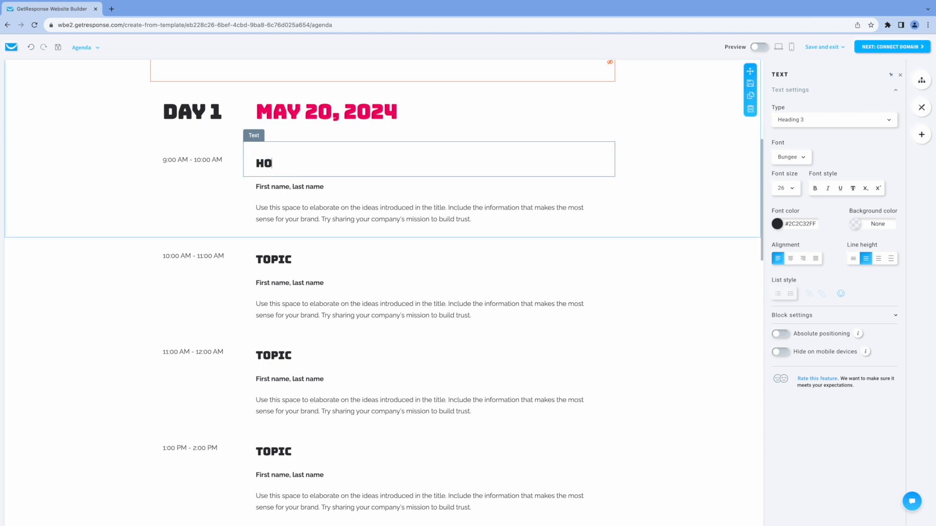
type("W TO MAXI")
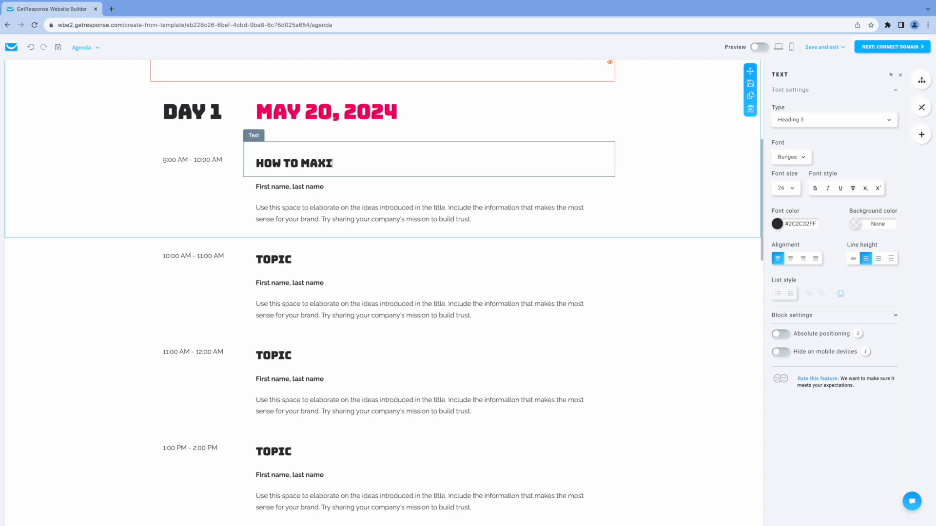
type("MIZE YOUR")
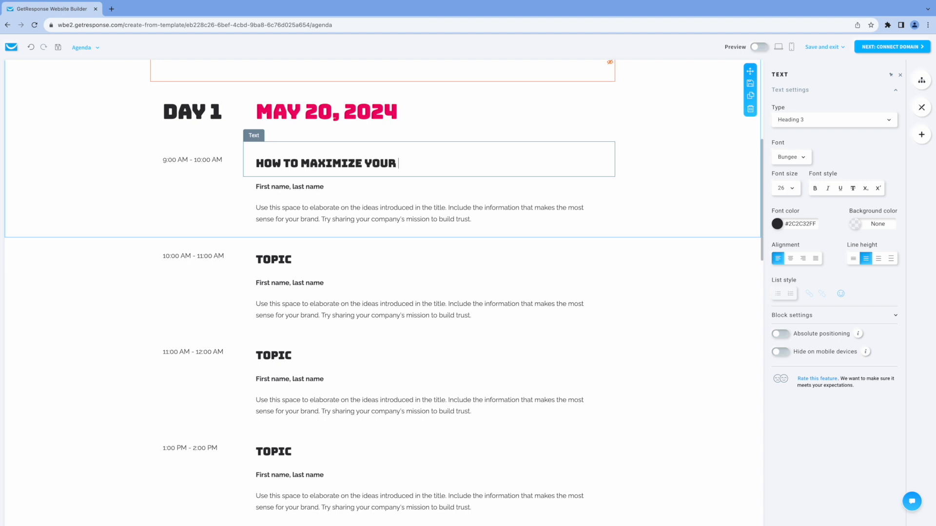
type(" POTENTIAL")
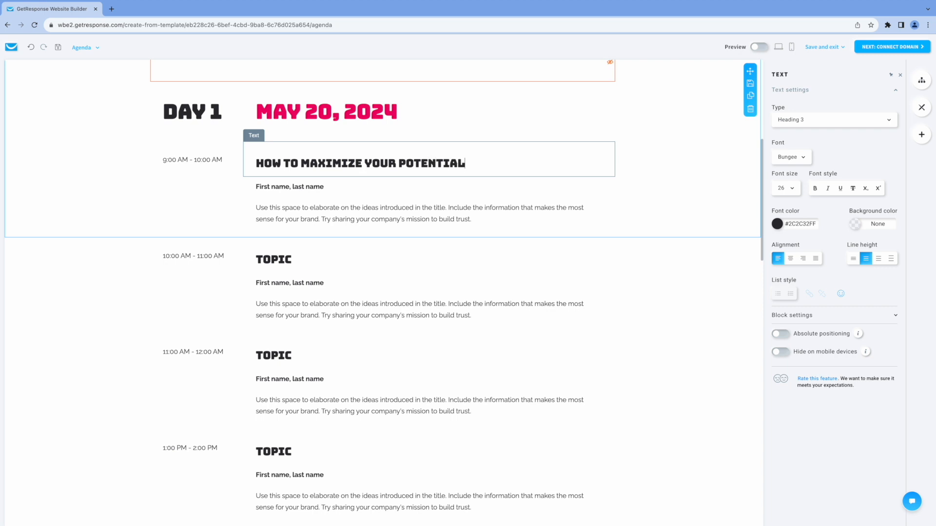
left_click(265, 187)
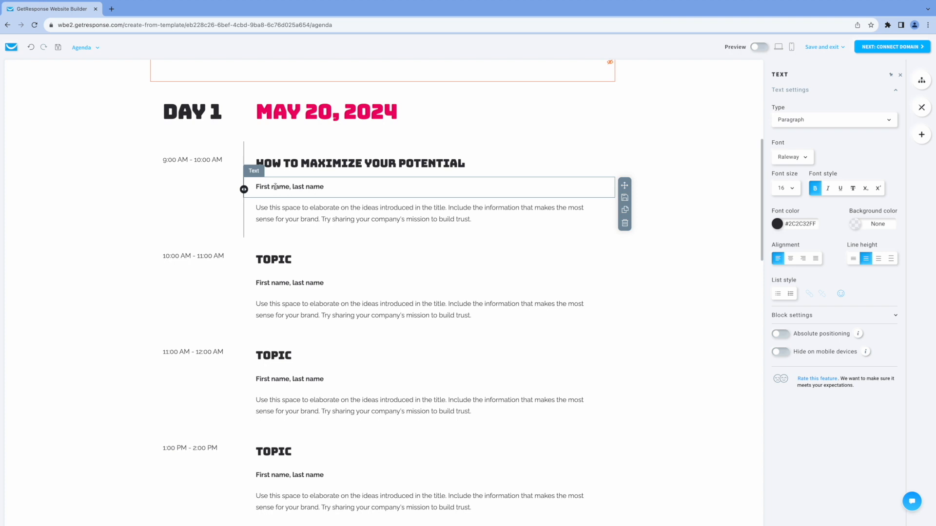
left_click_drag(275, 187, 313, 188)
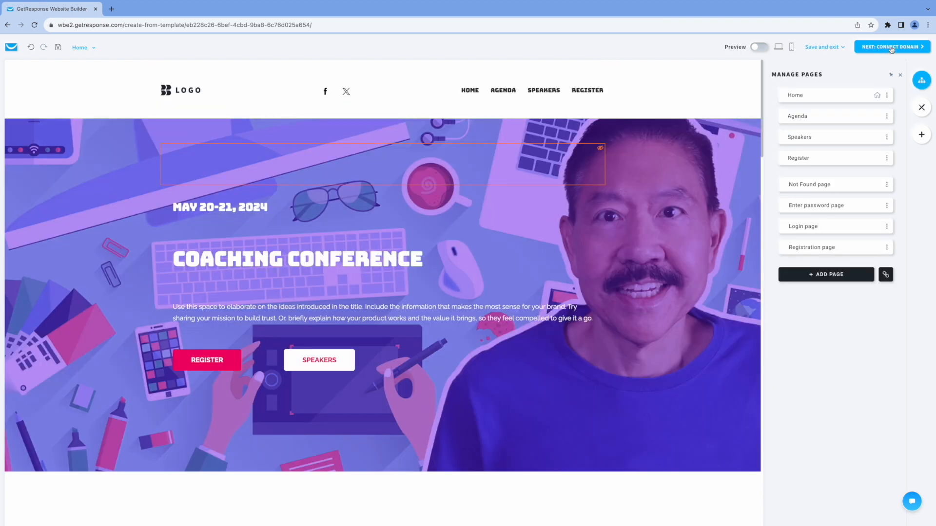
- Proceed to the domain setup and name the website "Coaching Conference"
left_click(892, 48)
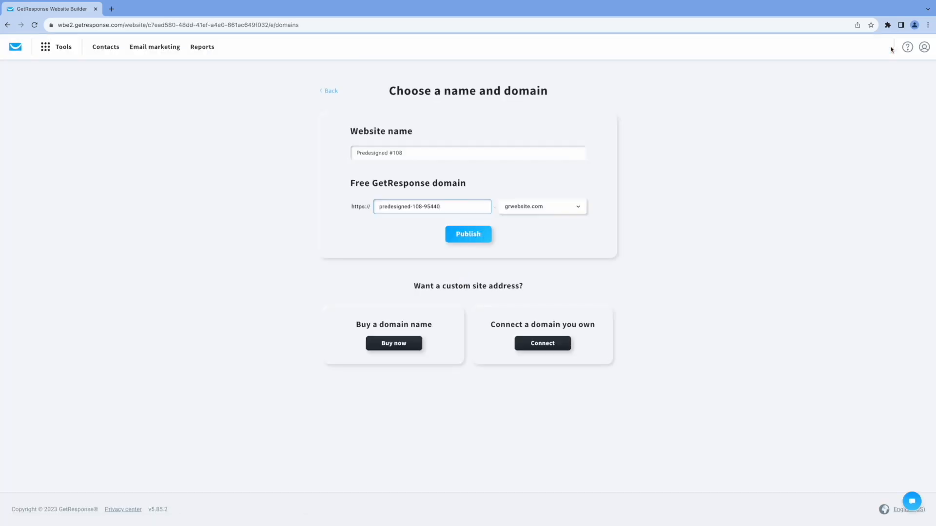
left_click(422, 152)
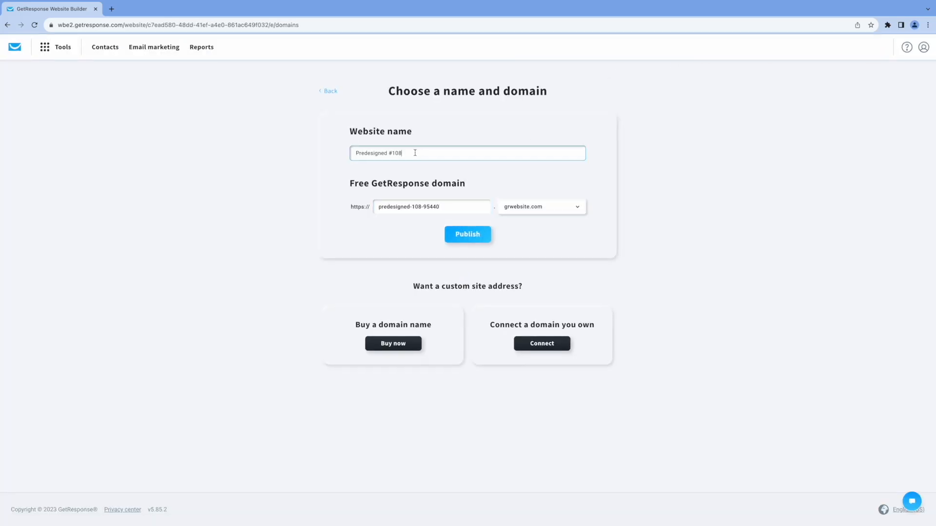
key("ctrl+a")
type("C")
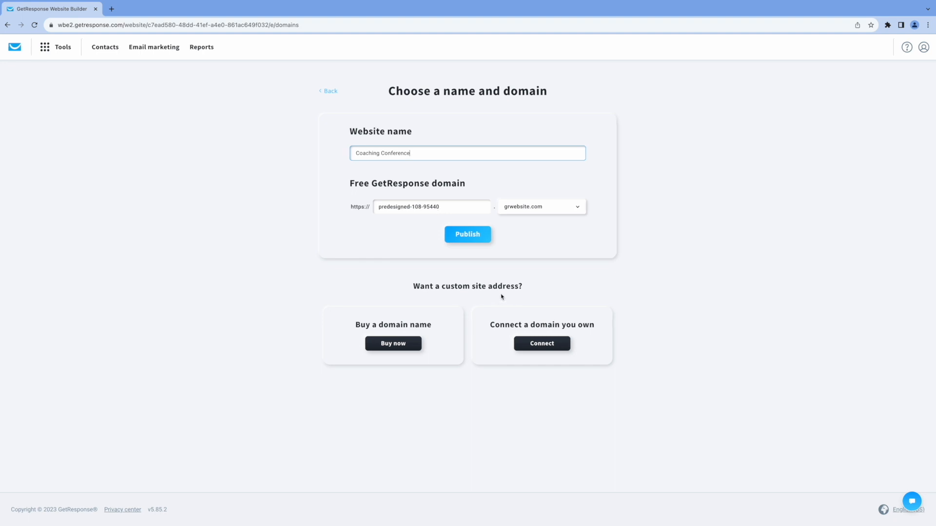
- Choose to connect an owned domain, enter "Coaching Conference" as the website name and select tuxdude.com
left_click(528, 348)
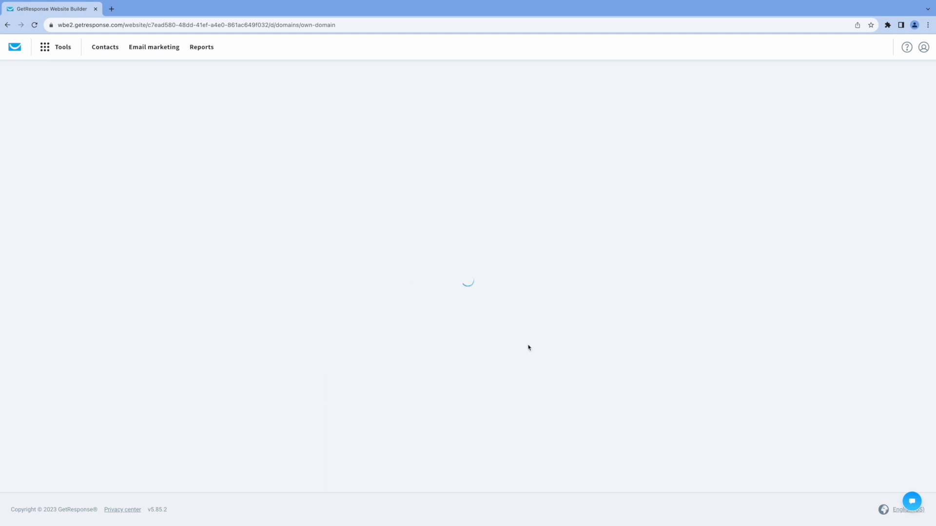
triple_click(412, 153)
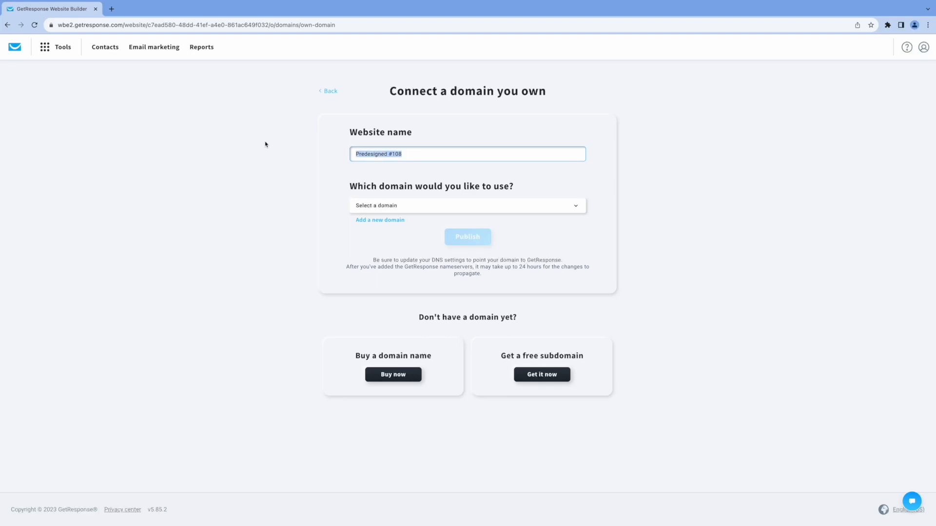
type("Coaching Conferenc")
left_click(513, 207)
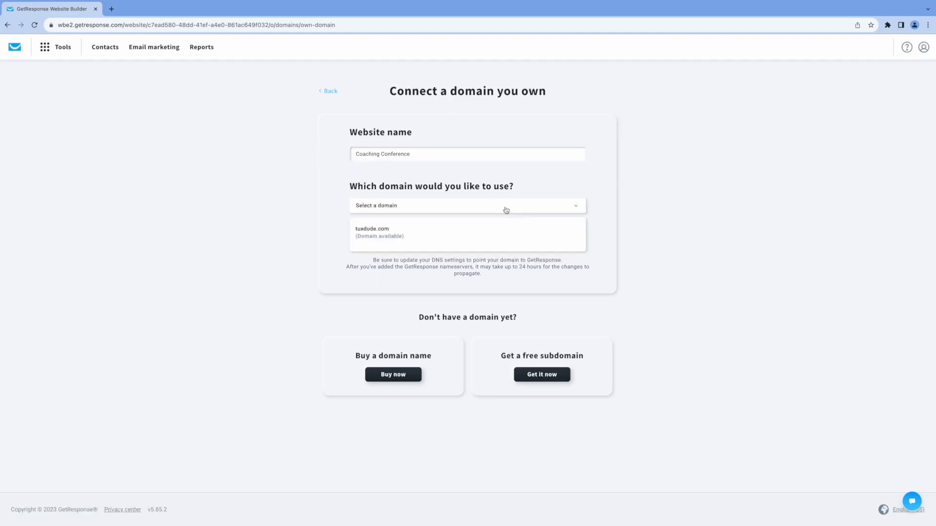
left_click(385, 233)
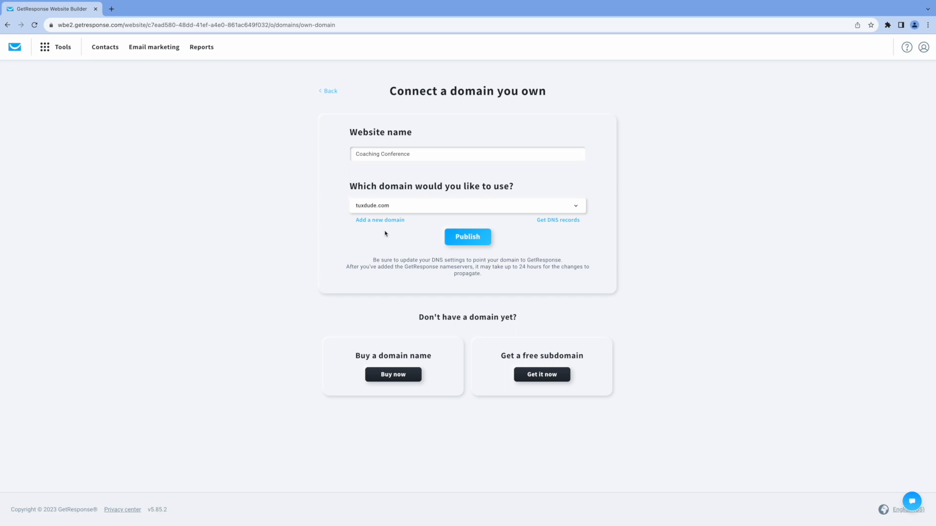
- Compare the DNS records GetResponse requires for tuxdude.com with the domain's current nameservers in GoDaddy's DNS Management
left_click(550, 220)
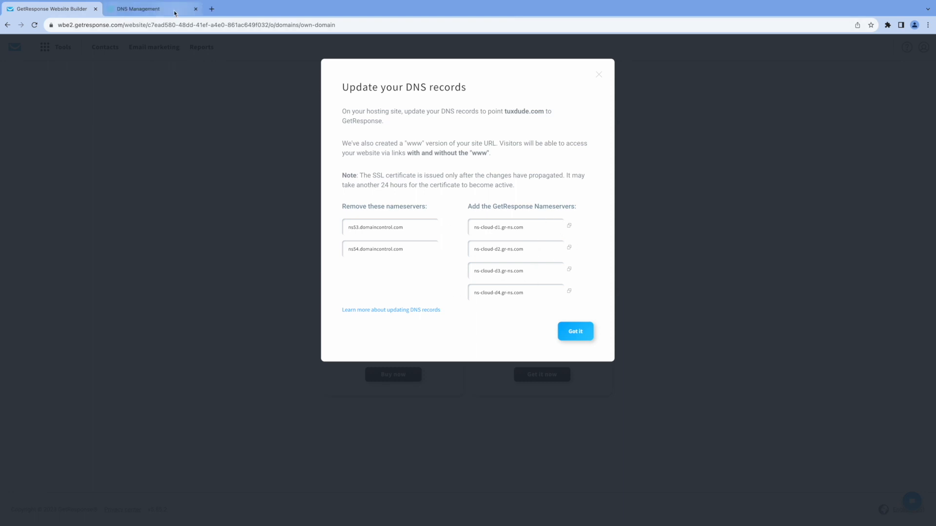
left_click(174, 12)
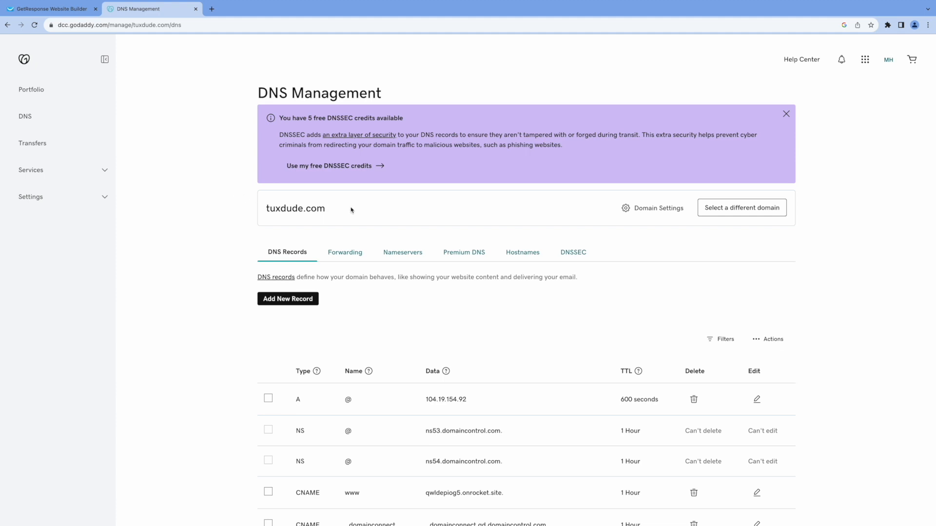
scroll(371, 200, "down", 1)
left_click(404, 186)
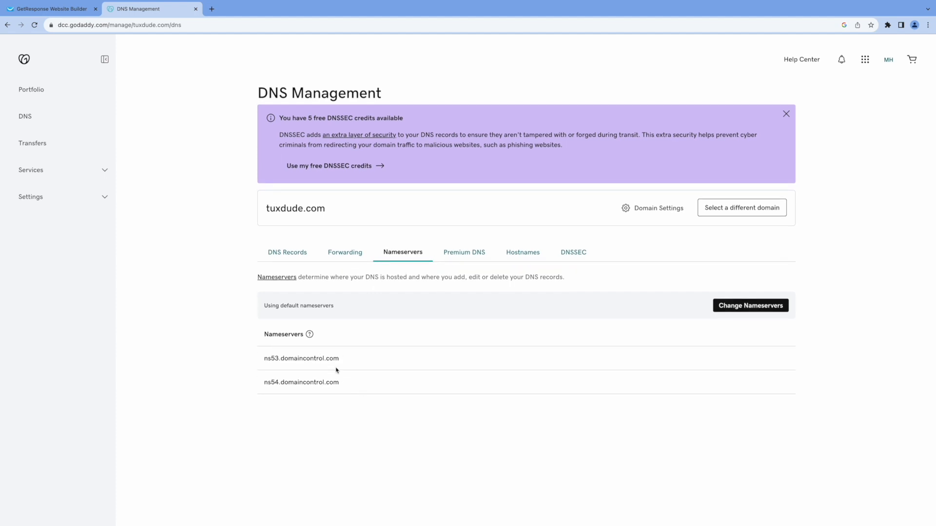
left_click(62, 7)
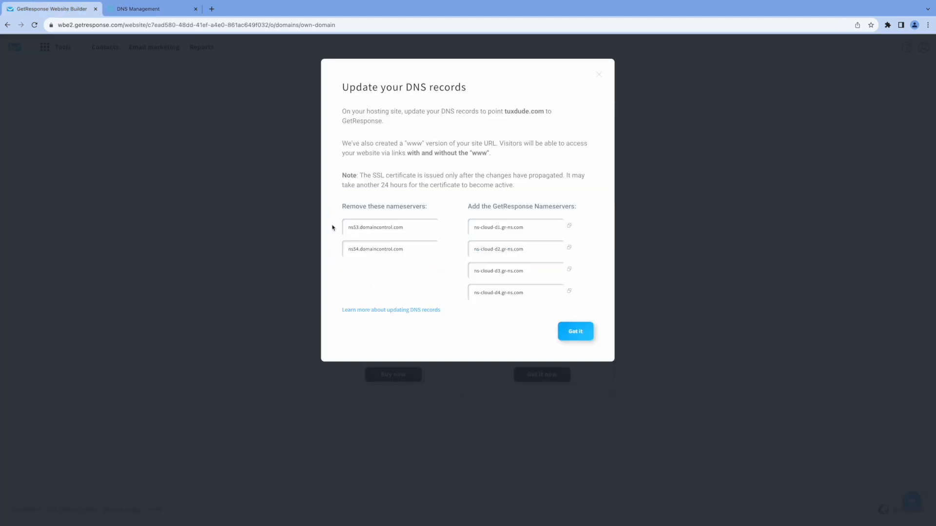
- Switch to GoDaddy, set tuxdude.com to use custom nameservers and enter ns-cloud-d1.gr-ns.com, copied from GetResponse, as Nameserver 1
left_click(146, 9)
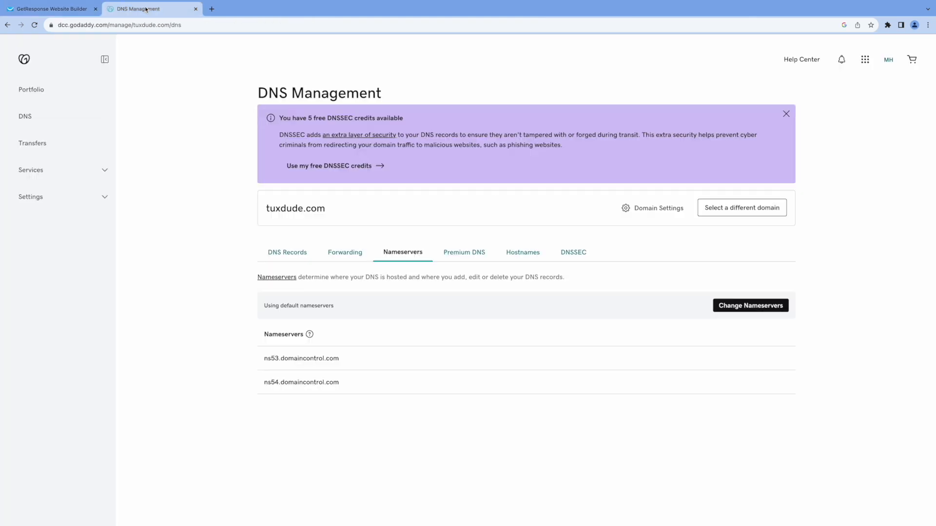
left_click(725, 310)
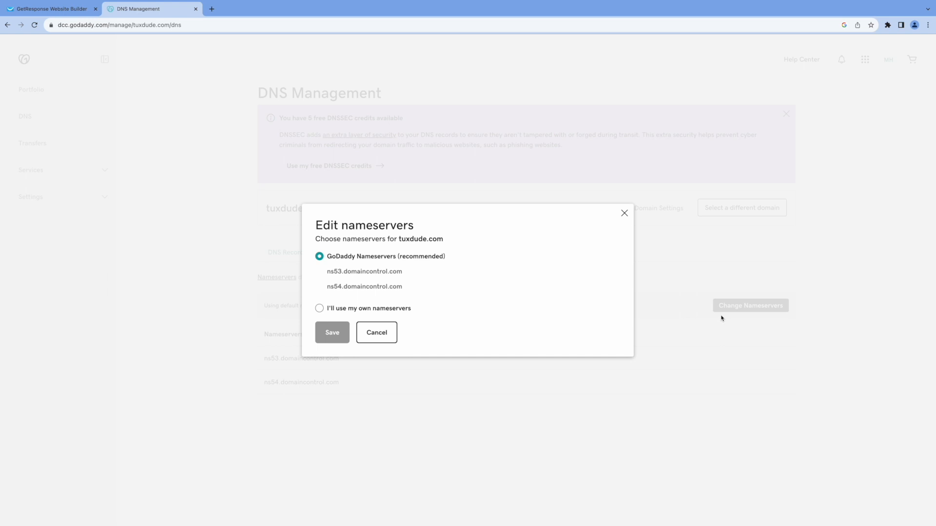
left_click(320, 309)
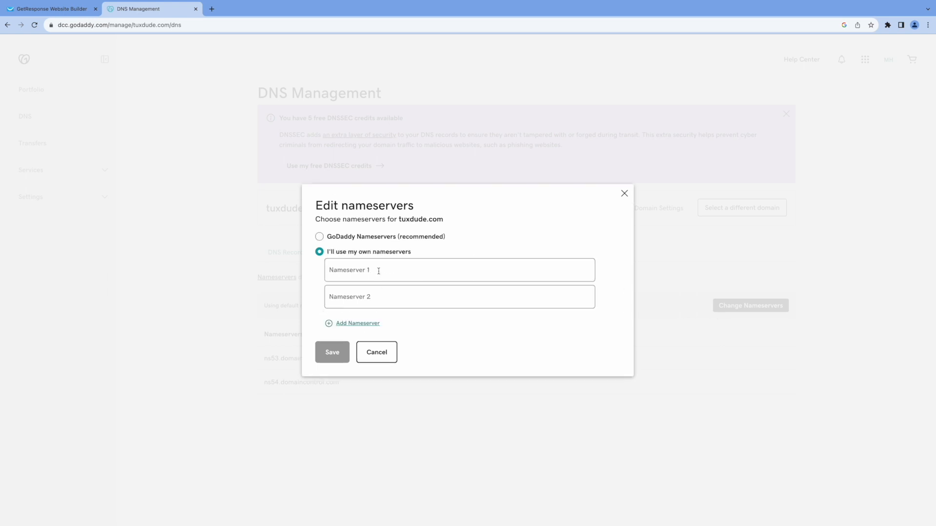
left_click(89, 15)
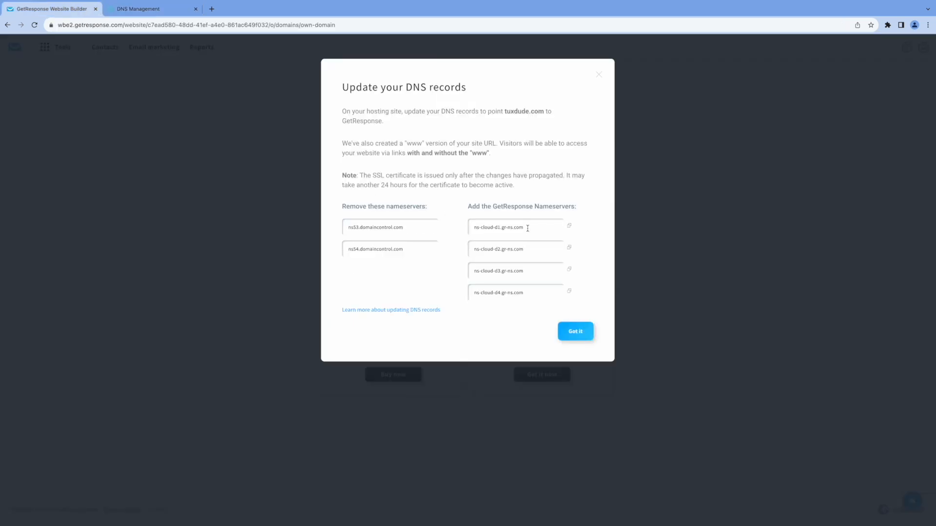
left_click_drag(528, 228, 467, 227)
key("ctrl+c")
left_click(146, 9)
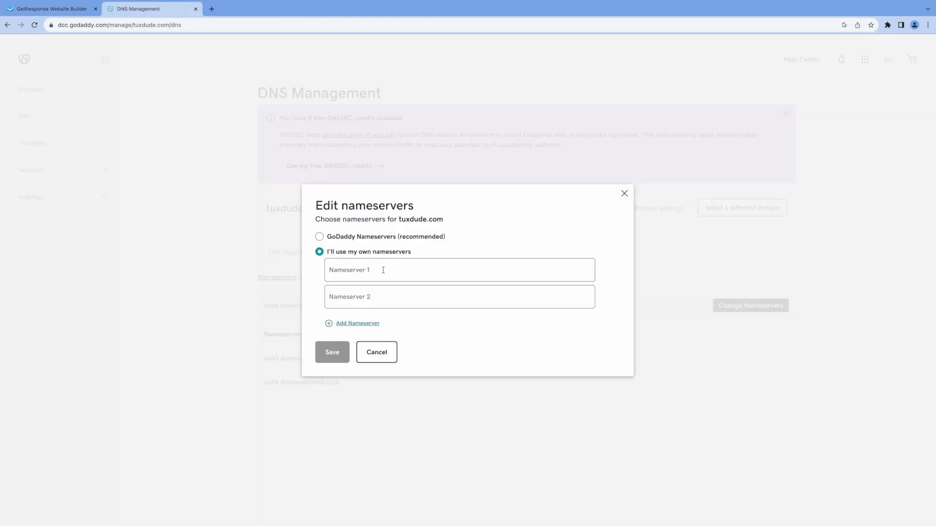
key("ctrl+v")
- Add entries for Nameserver 3 and Nameserver 4 in GoDaddy, and switch to GetResponse to acknowledge its DNS update instructions
left_click(355, 325)
left_click(355, 338)
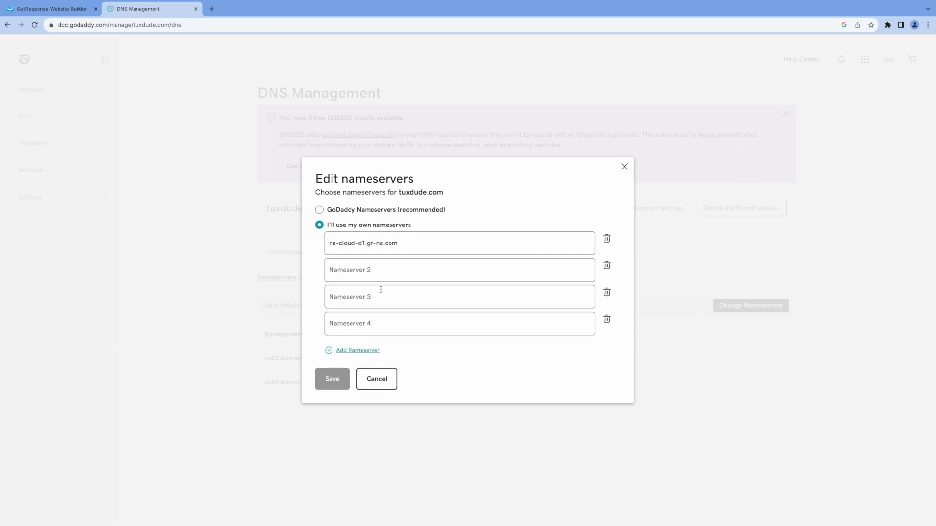
left_click(97, 9)
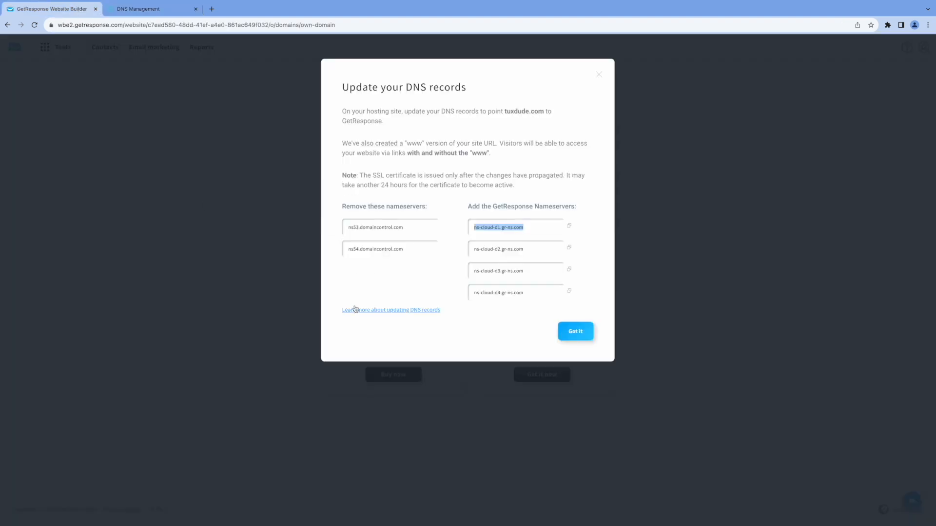
left_click(175, 9)
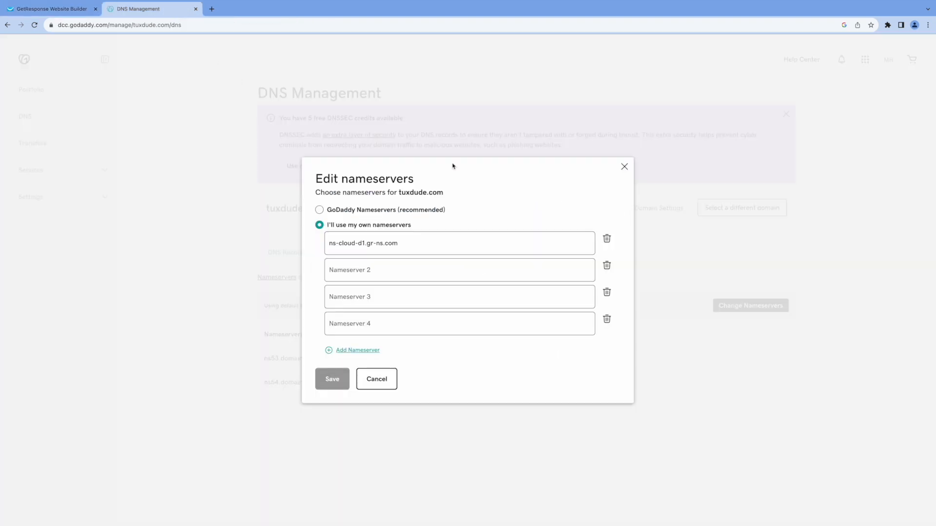
left_click(52, 9)
left_click(579, 328)
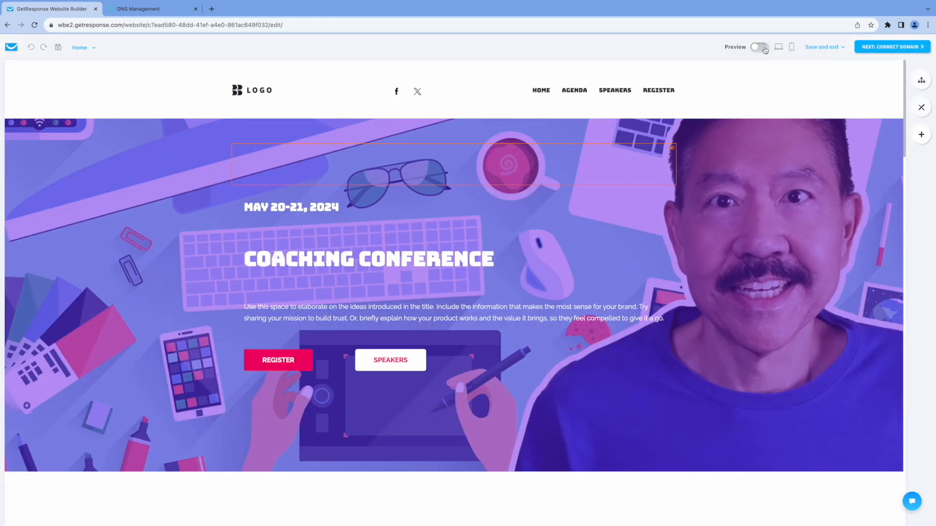
- Preview the website in desktop view and look through the home page from the hero section down to the keynote speakers
left_click(761, 47)
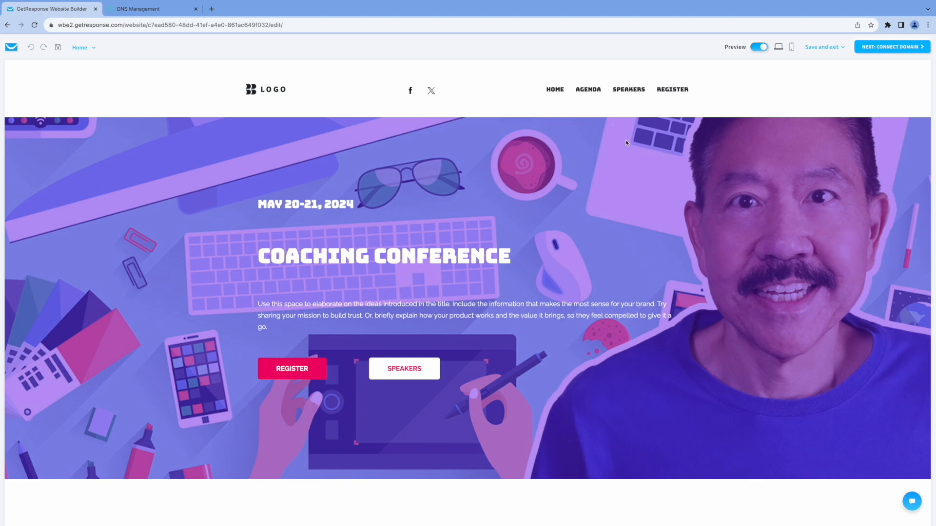
scroll(628, 142, "down", 15)
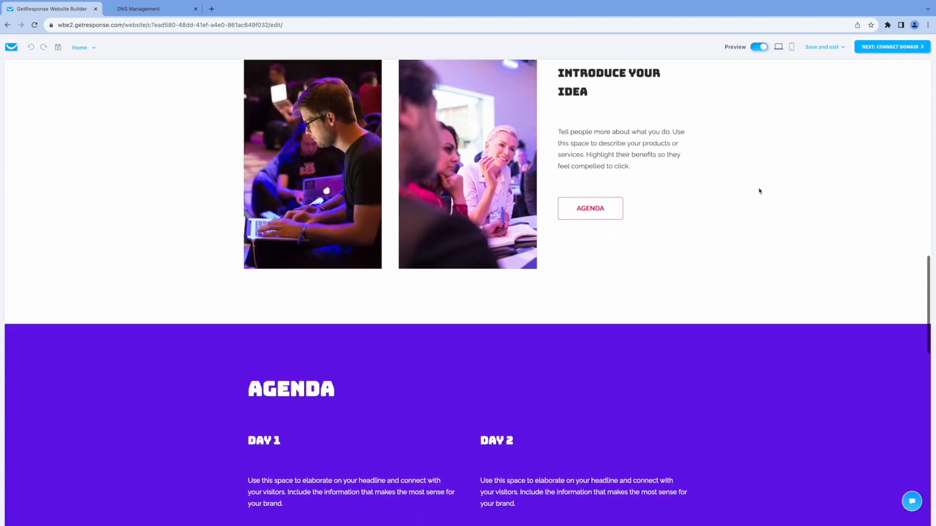
scroll(758, 191, "down", 13)
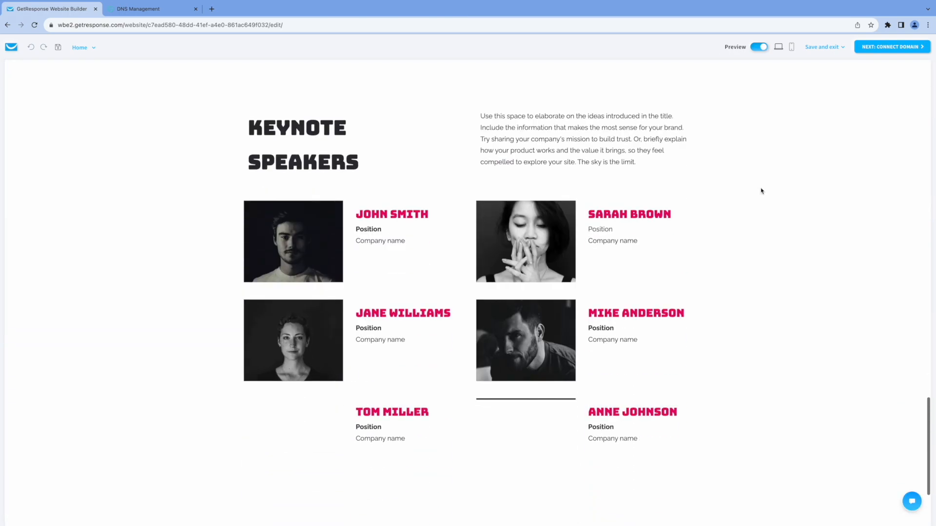
scroll(762, 191, "up", 20)
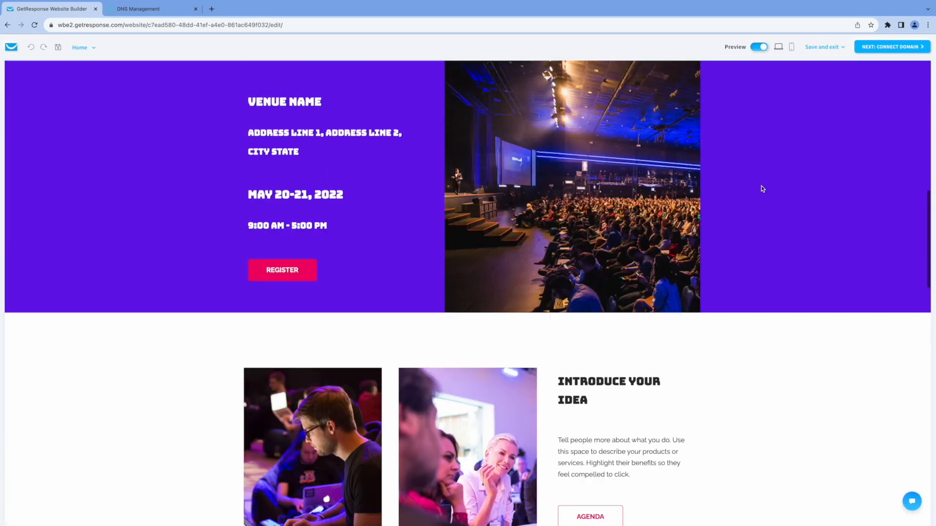
scroll(762, 189, "up", 8)
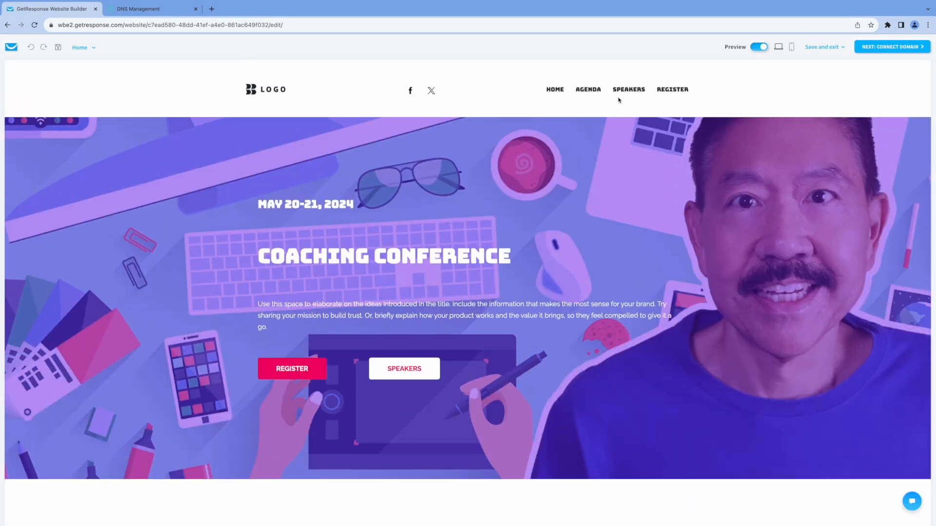
- Check the Agenda, Speakers and Register pages through the site's navigation in the preview, and return to the home page
left_click(588, 90)
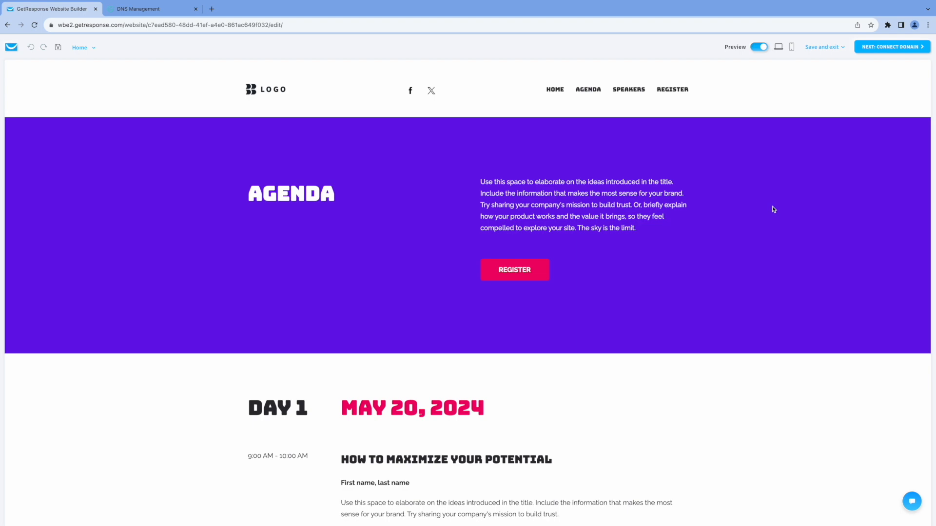
scroll(773, 207, "down", 10)
scroll(777, 210, "up", 10)
left_click(634, 92)
left_click(674, 92)
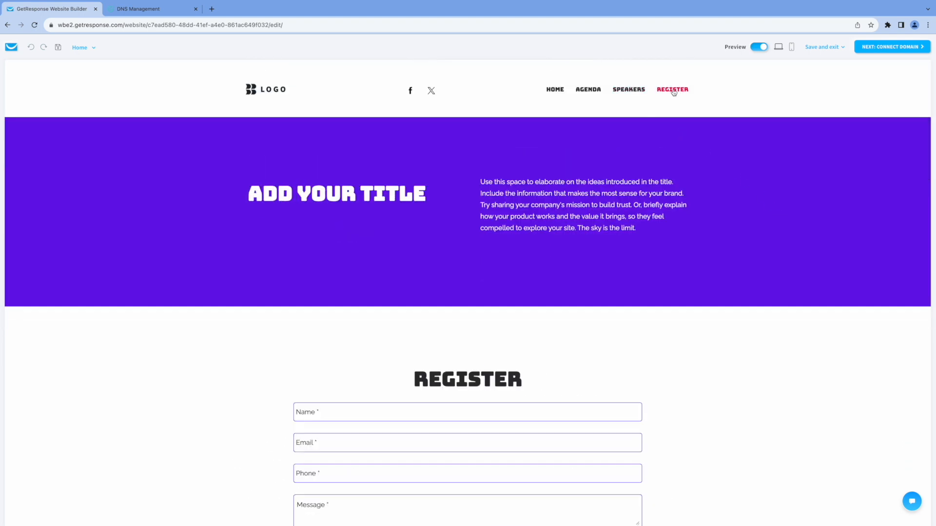
scroll(679, 277, "down", 5)
scroll(681, 278, "down", 1)
scroll(681, 276, "up", 1)
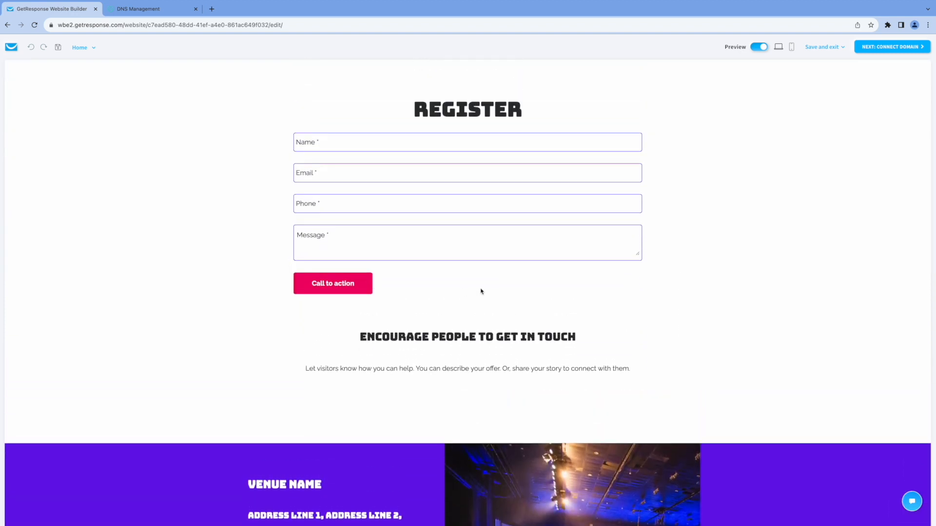
scroll(692, 251, "up", 20)
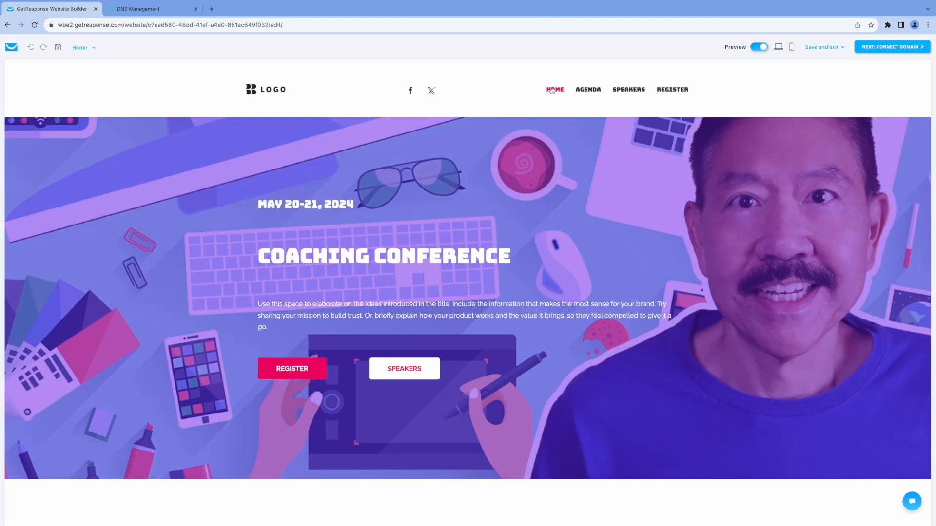